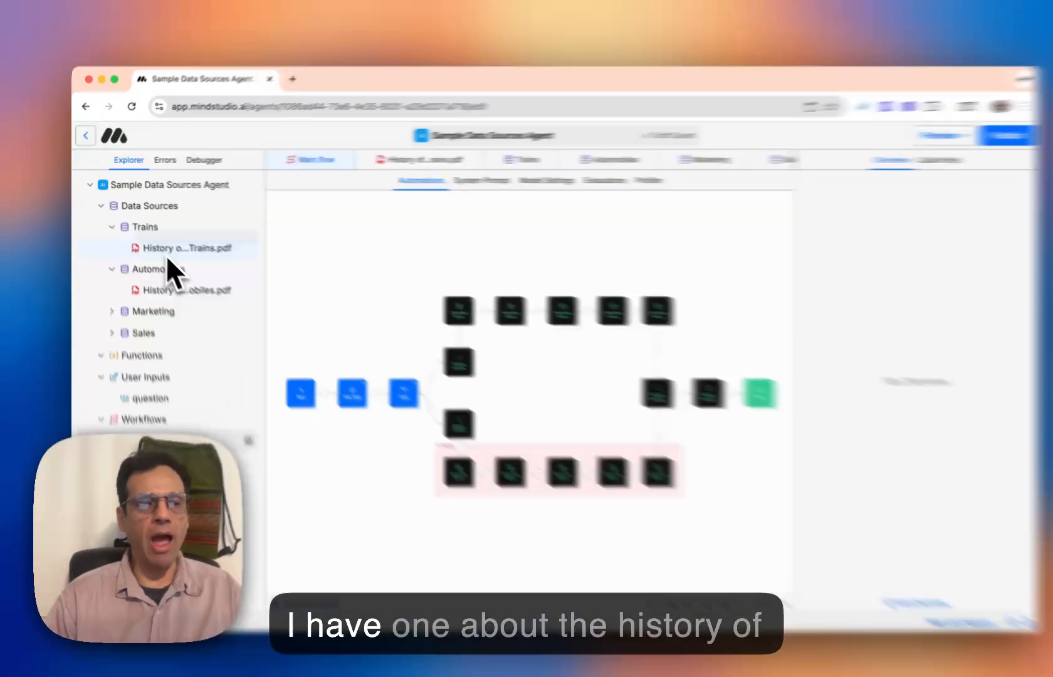
Preview the locomotive trains PDF in the Trains data source and the automobiles PDF in the Automobiles data source.
click(164, 247)
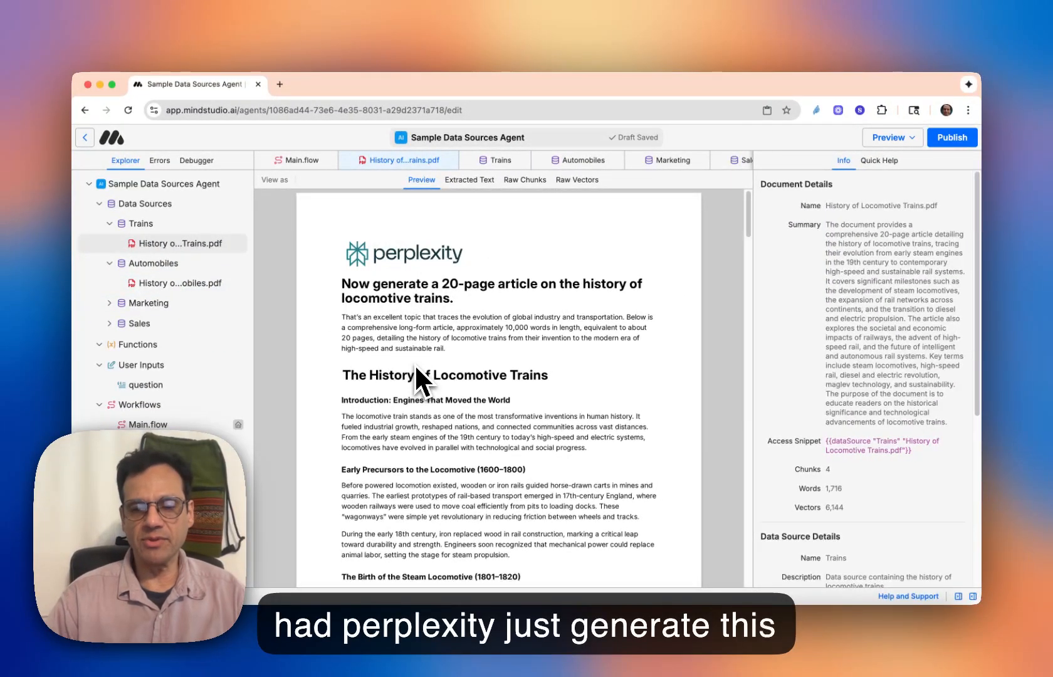
click(188, 283)
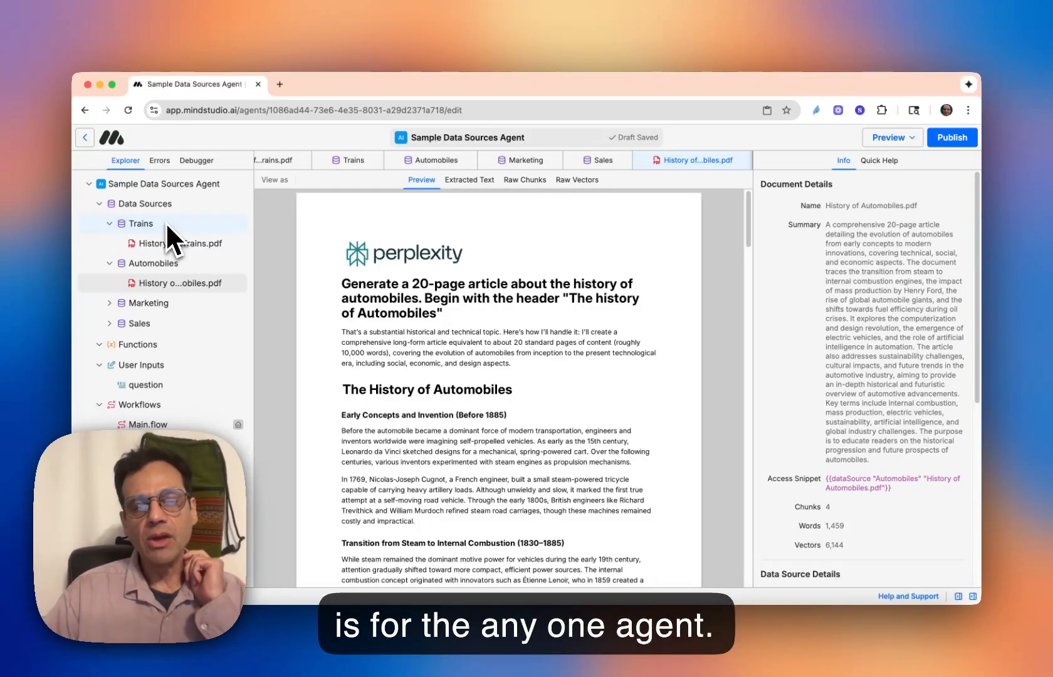
Examine the extracted text and each raw chunk of History of Locomotive Trains.pdf.
click(167, 242)
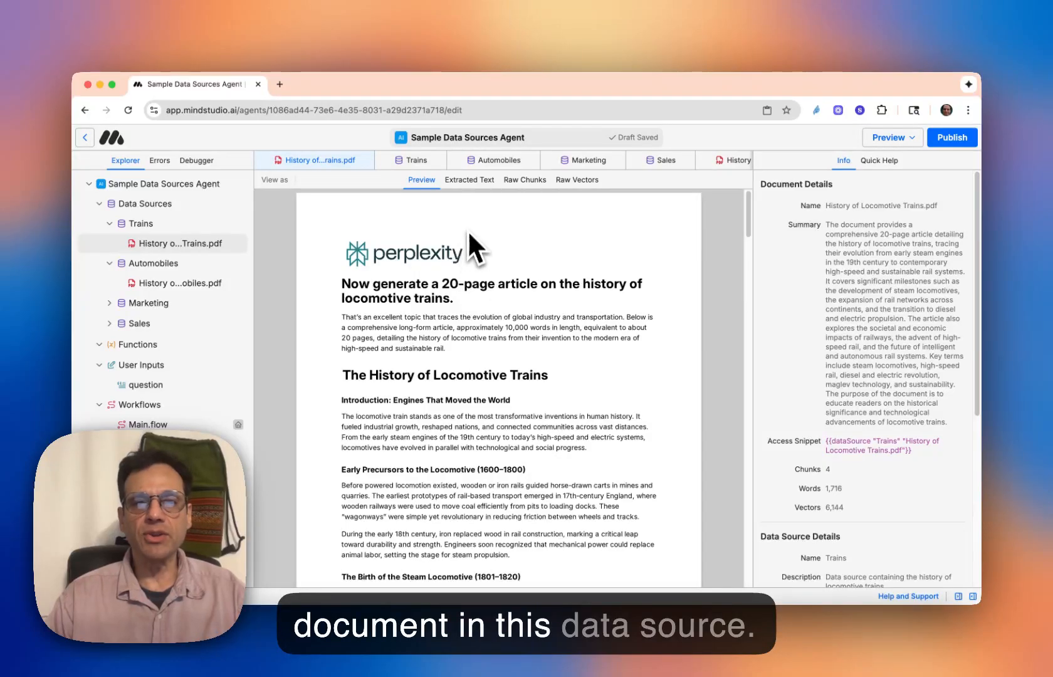
click(469, 180)
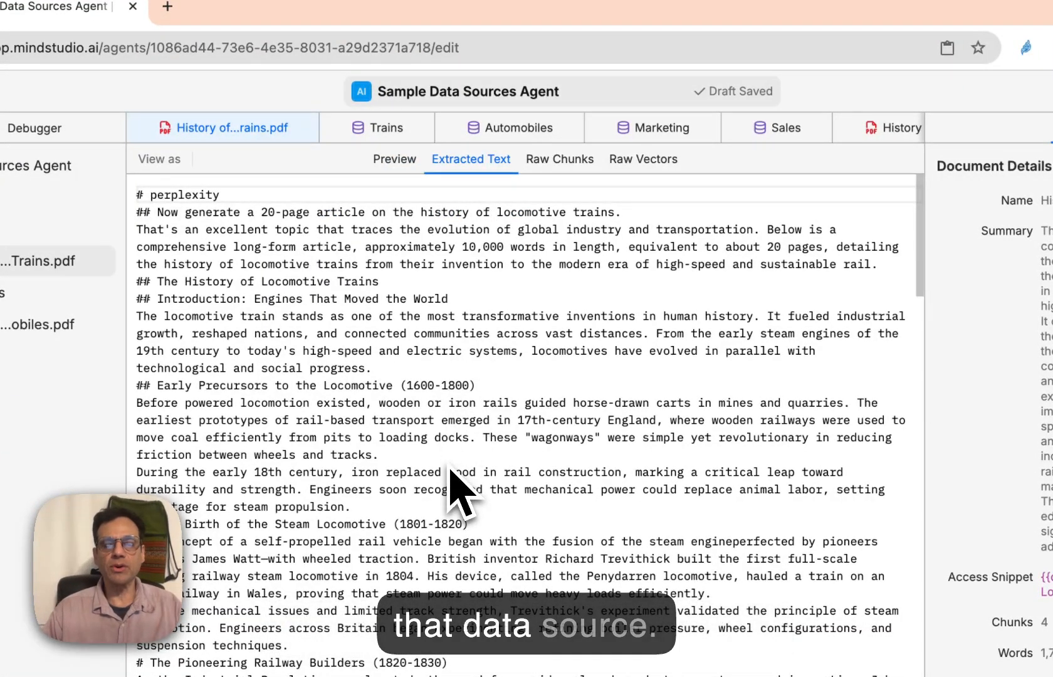
click(564, 163)
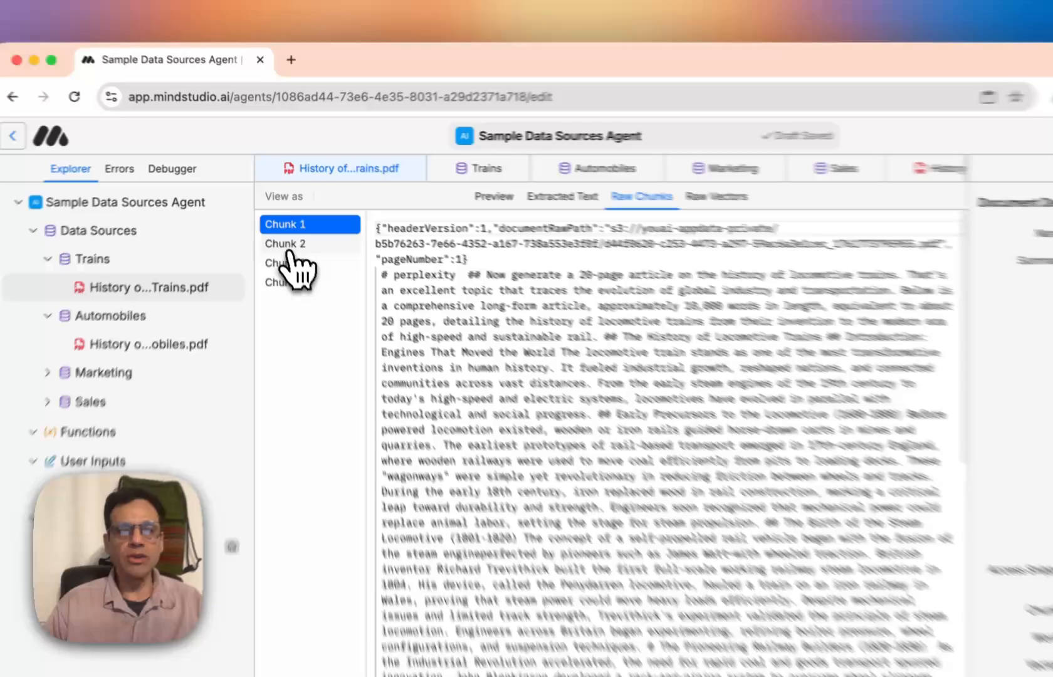
click(276, 213)
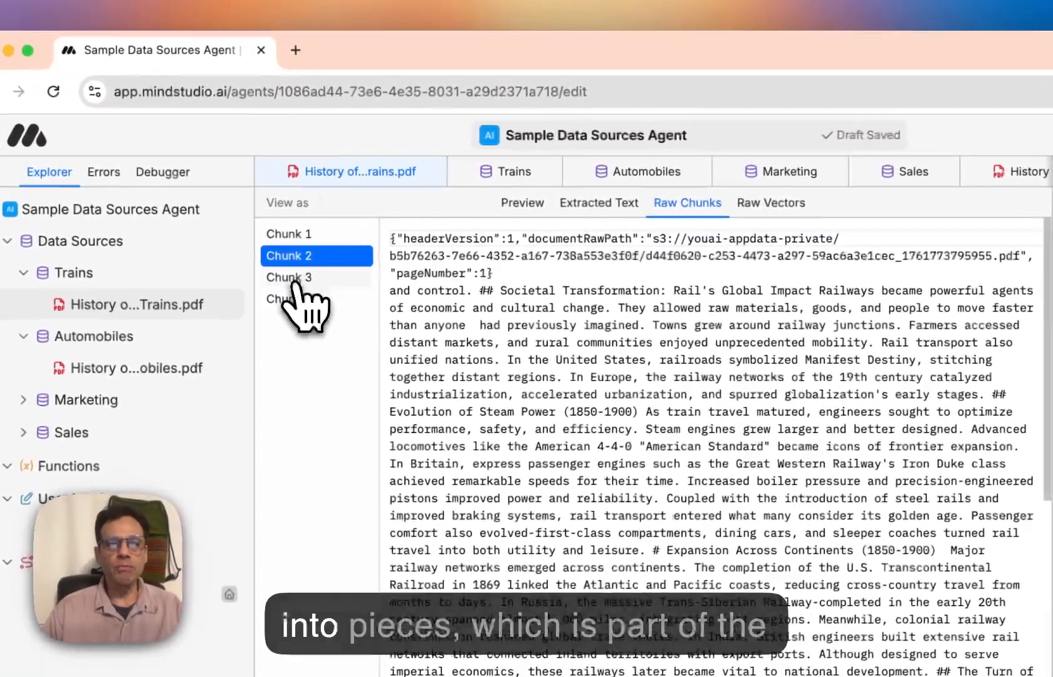
click(292, 277)
click(296, 300)
click(300, 237)
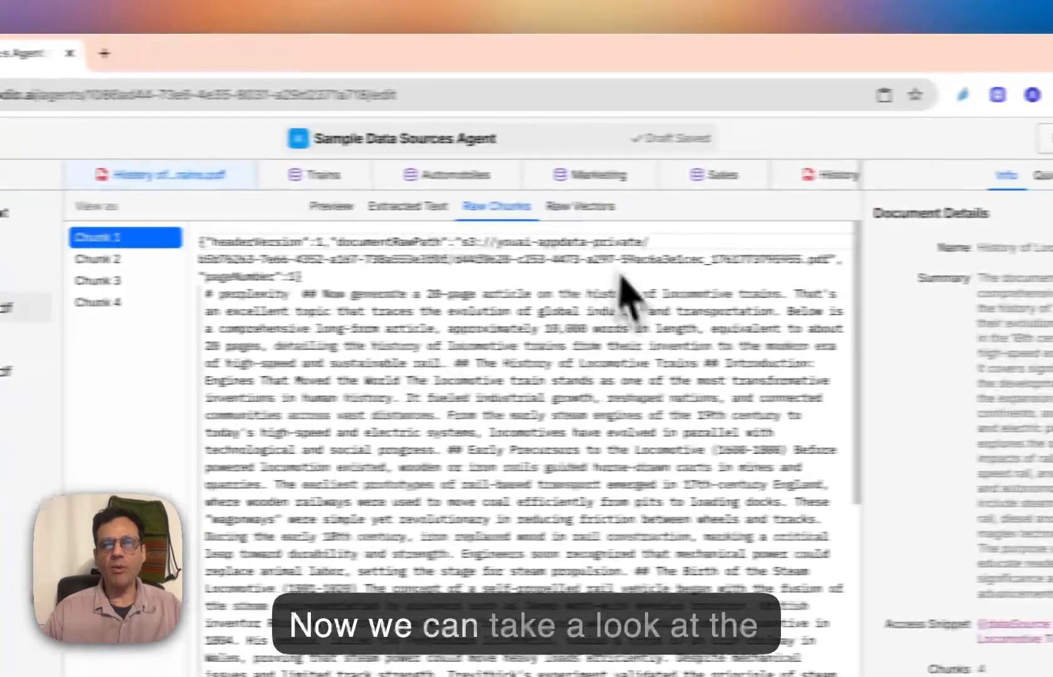
Inspect the raw vectors of the trains PDF and recheck its preview, extracted text and raw chunks.
click(580, 206)
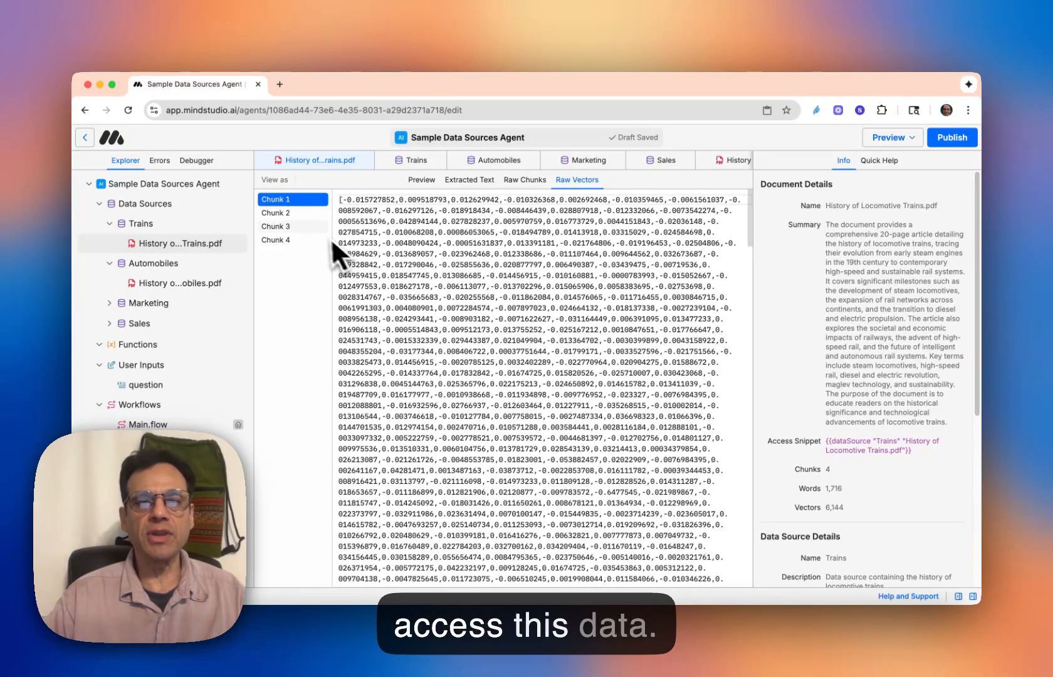
click(420, 181)
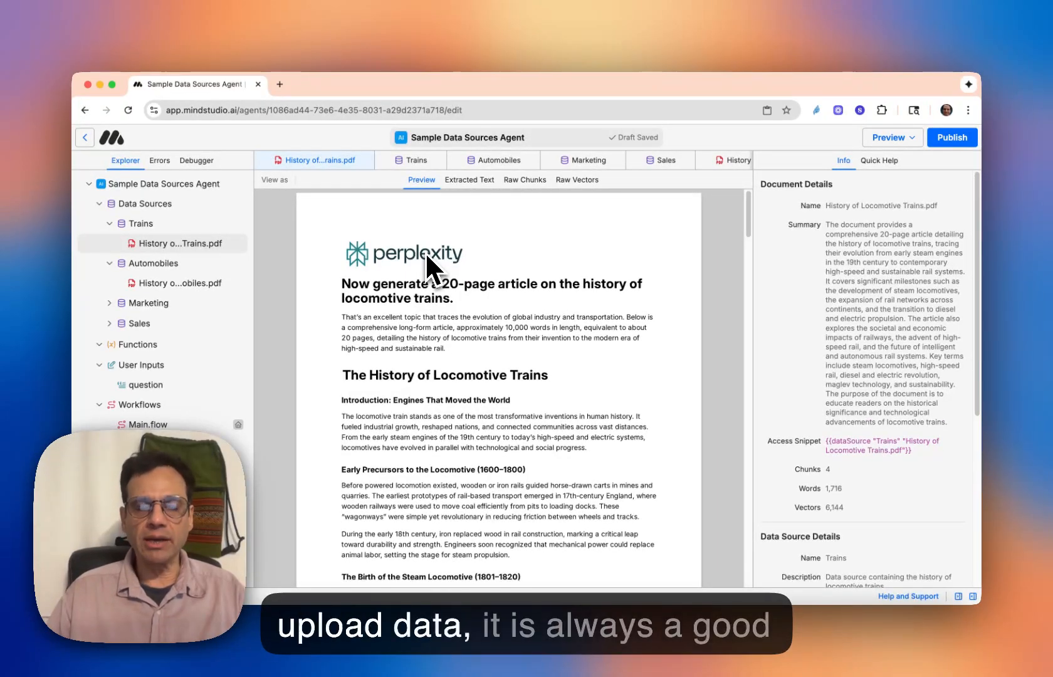
click(470, 181)
click(524, 181)
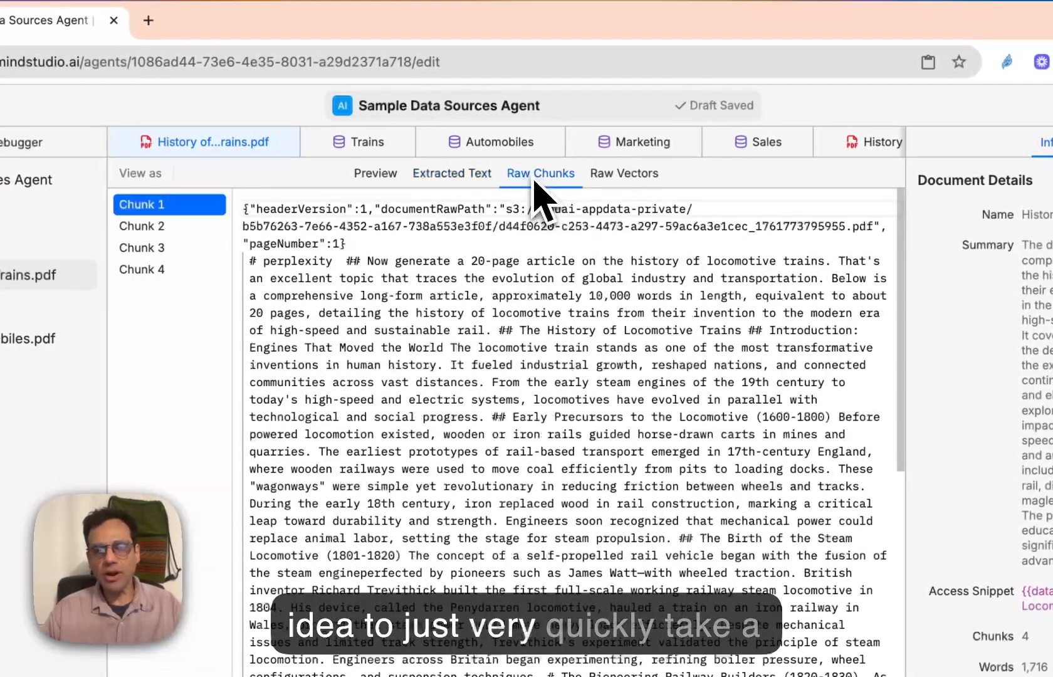
click(573, 181)
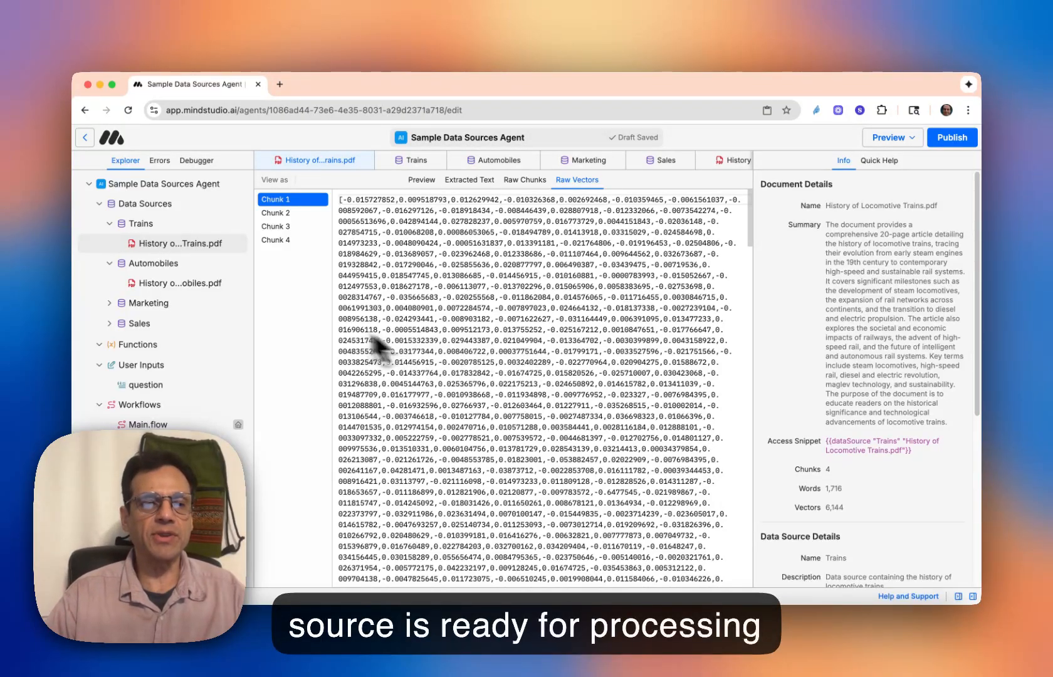
Open Main.flow and examine the Logic block's context and routing conditions and the User Input block that collects the question.
click(159, 425)
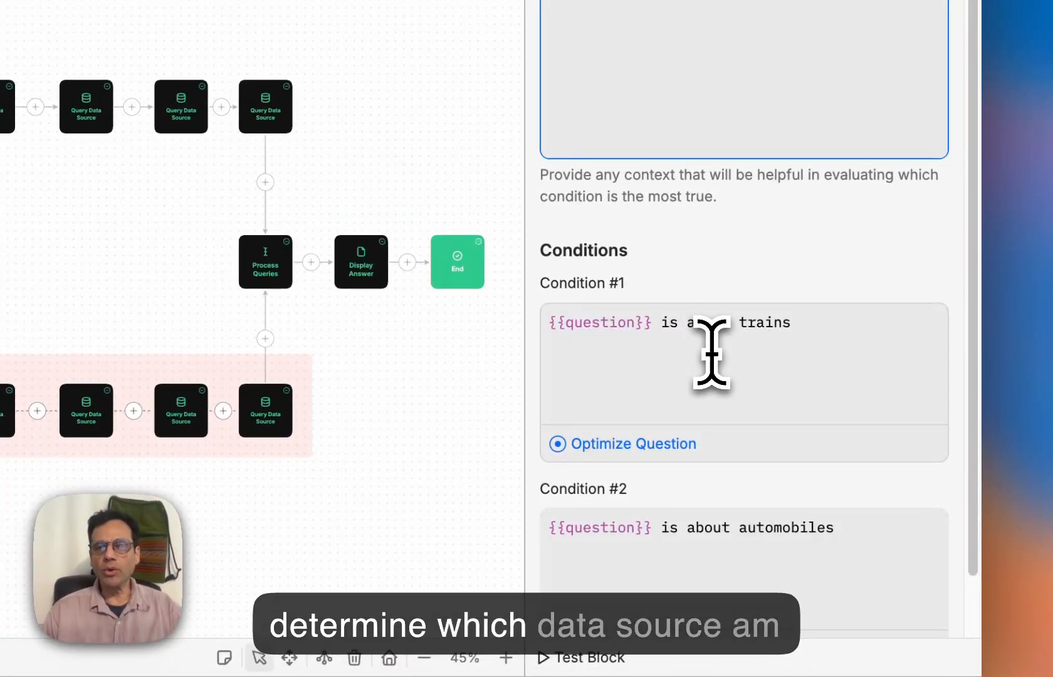
double_click(627, 325)
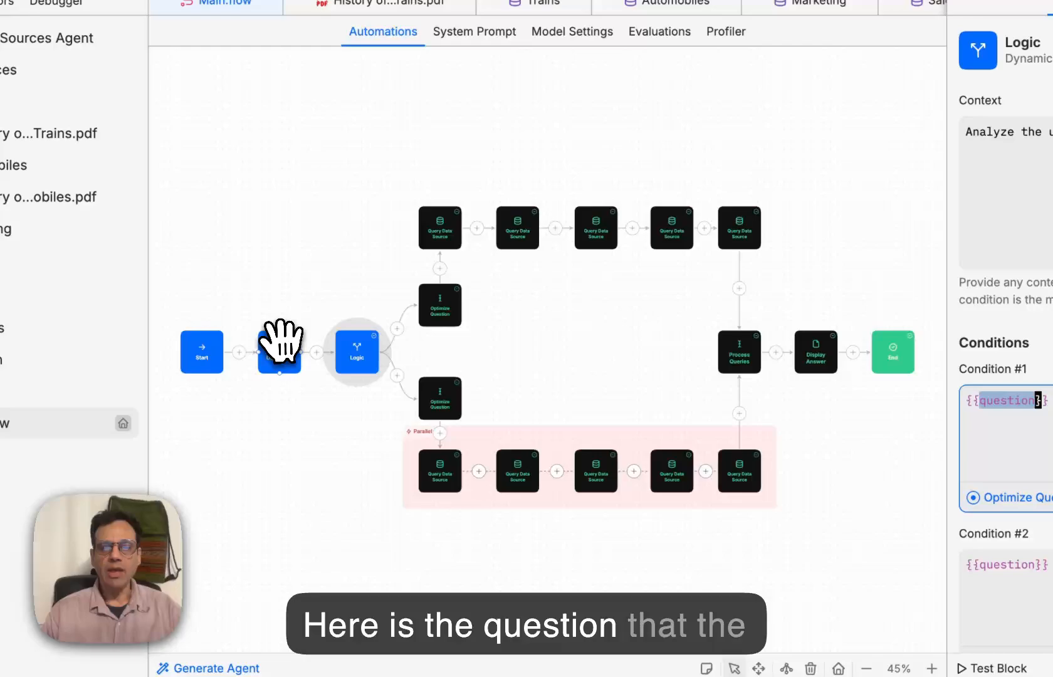
click(65, 315)
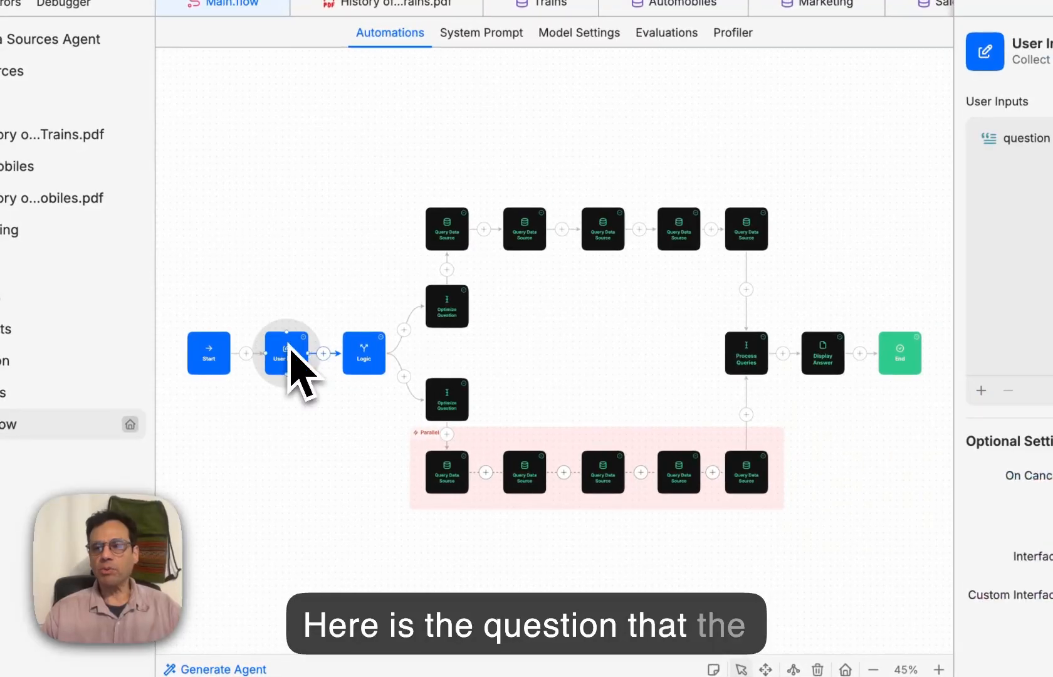
click(364, 353)
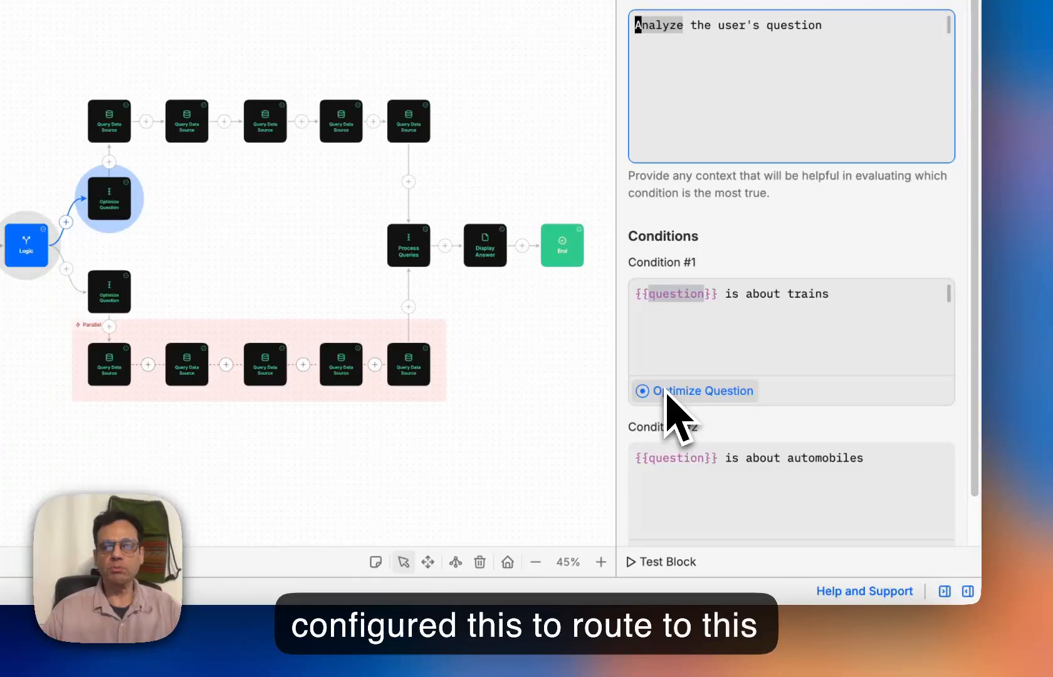
scroll(671, 414, down, 3)
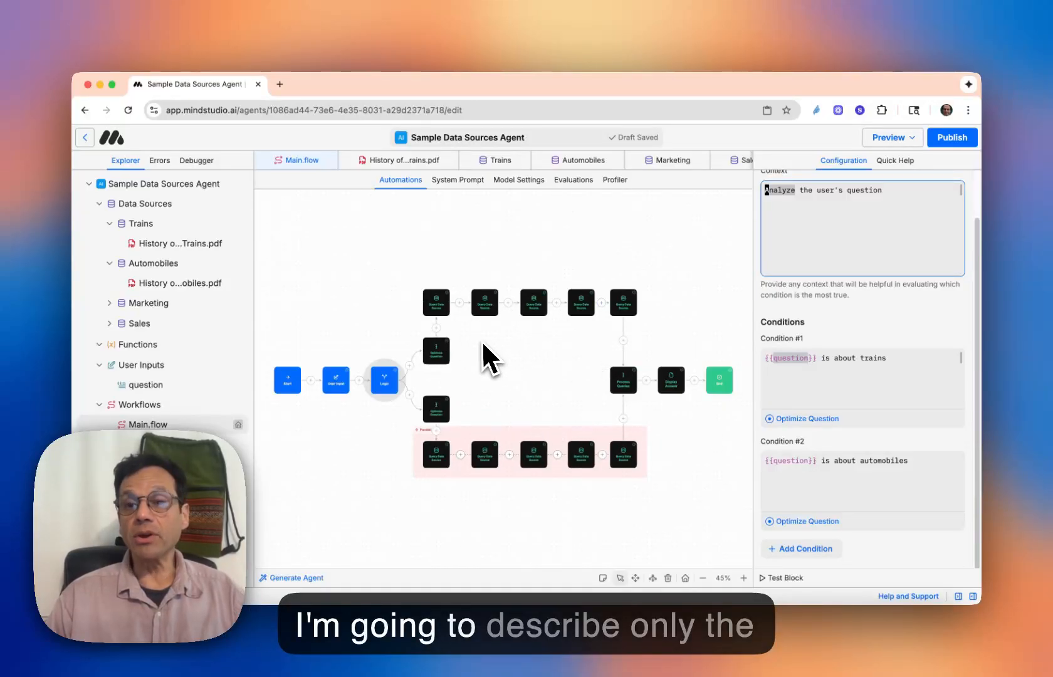
Examine the trains branch's Optimize Question prompt and output settings and the Query Data Source blocks that follow it.
click(437, 352)
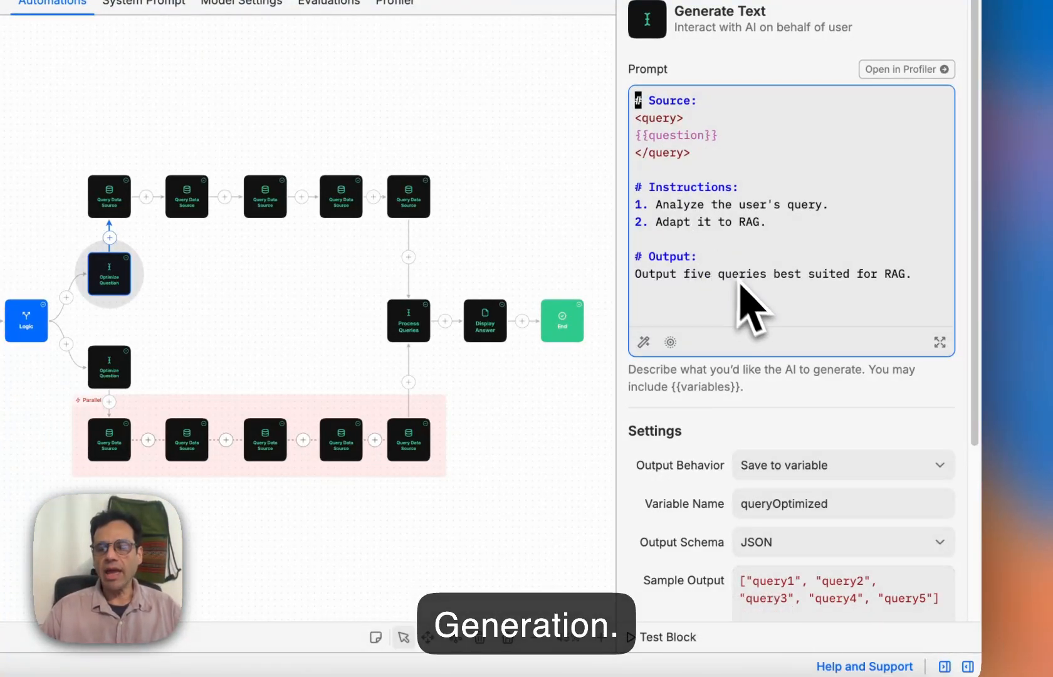
scroll(811, 576, down, 3)
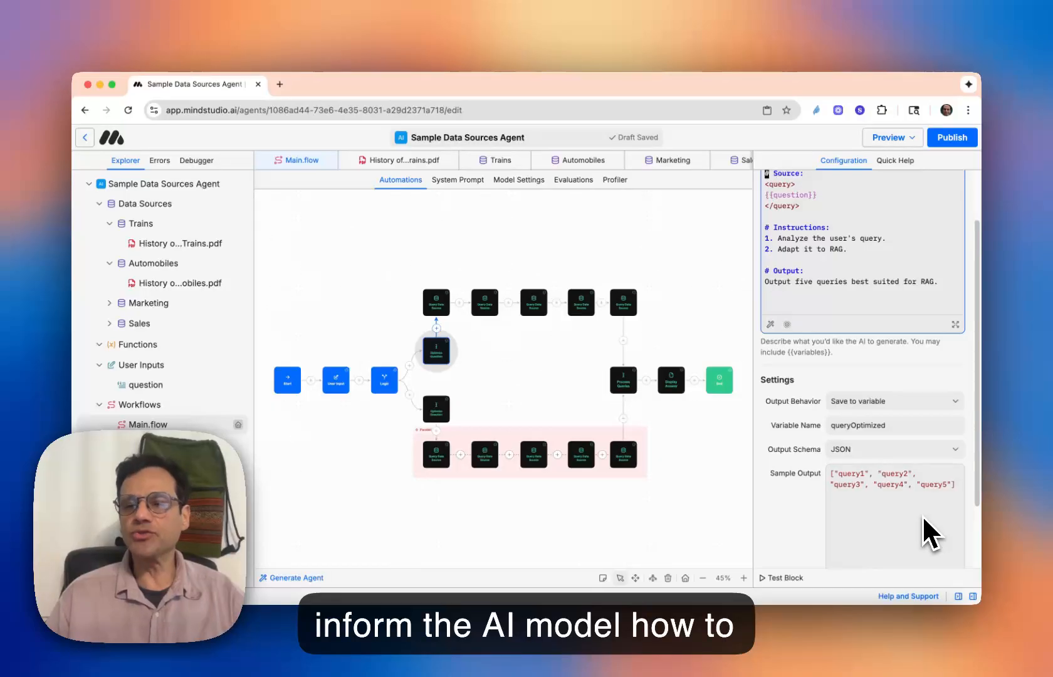
click(436, 302)
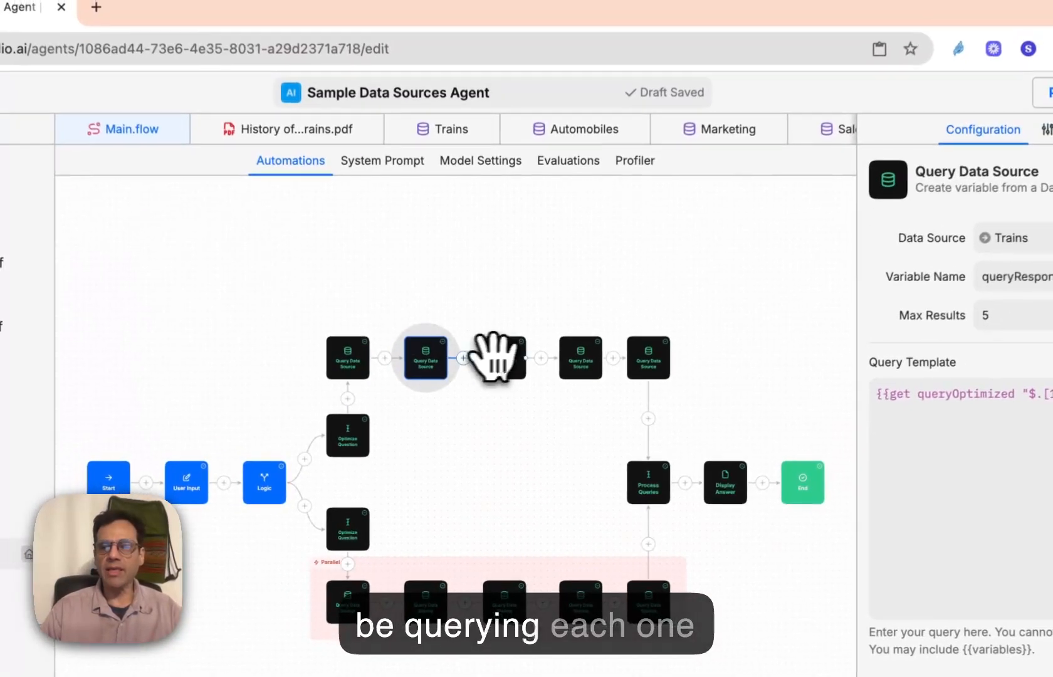
click(505, 358)
click(580, 358)
click(648, 358)
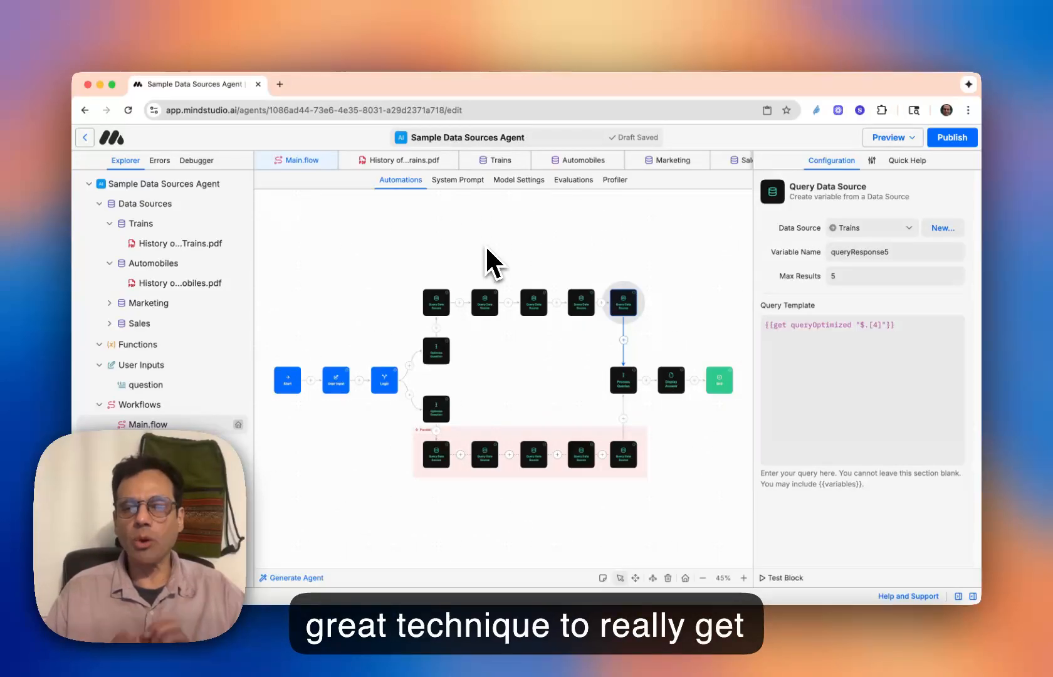
Inspect the get command and its variable in the query template of the trains branch's first Query Data Source block.
click(436, 302)
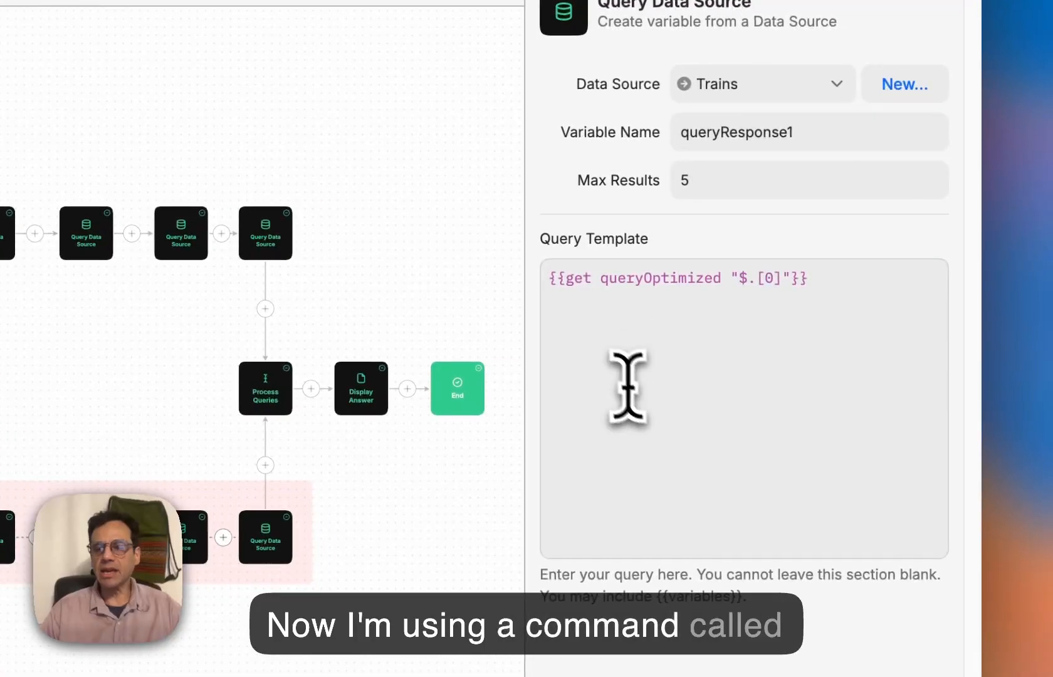
double_click(566, 286)
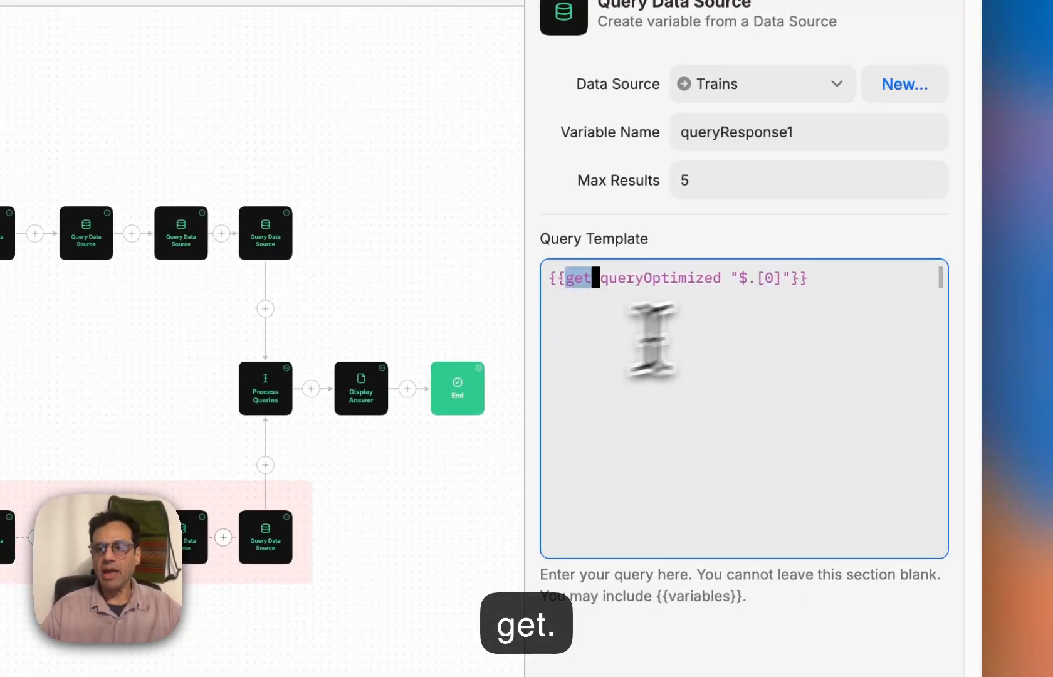
click(830, 296)
double_click(626, 323)
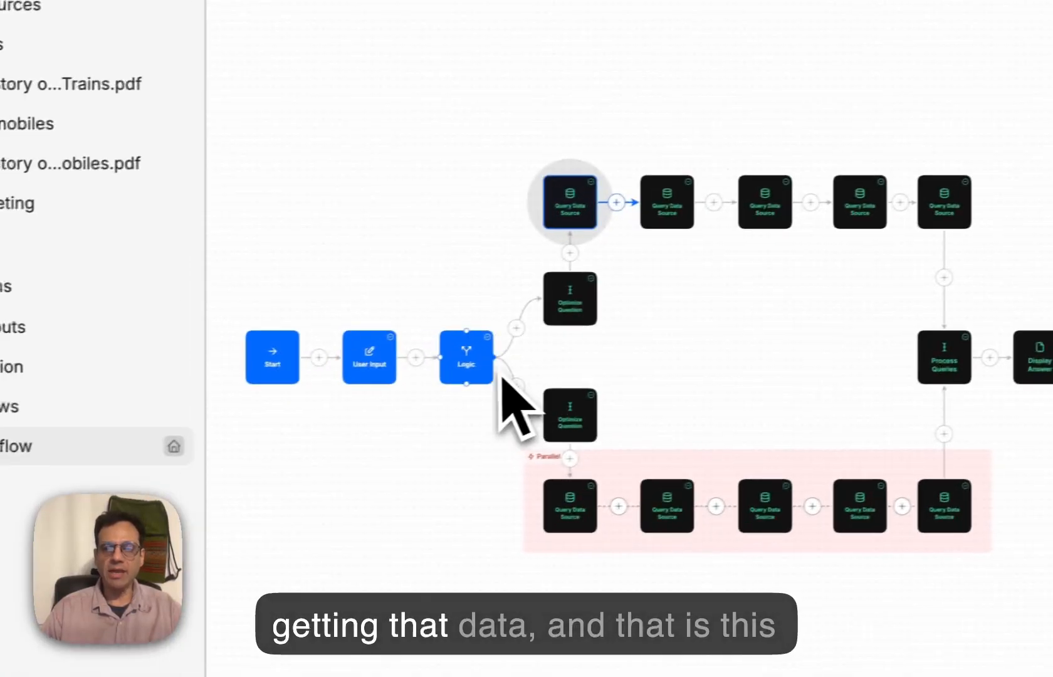
Compare the Optimize Question blocks with the queryOptimized variable and index used in the first trains query template.
click(510, 312)
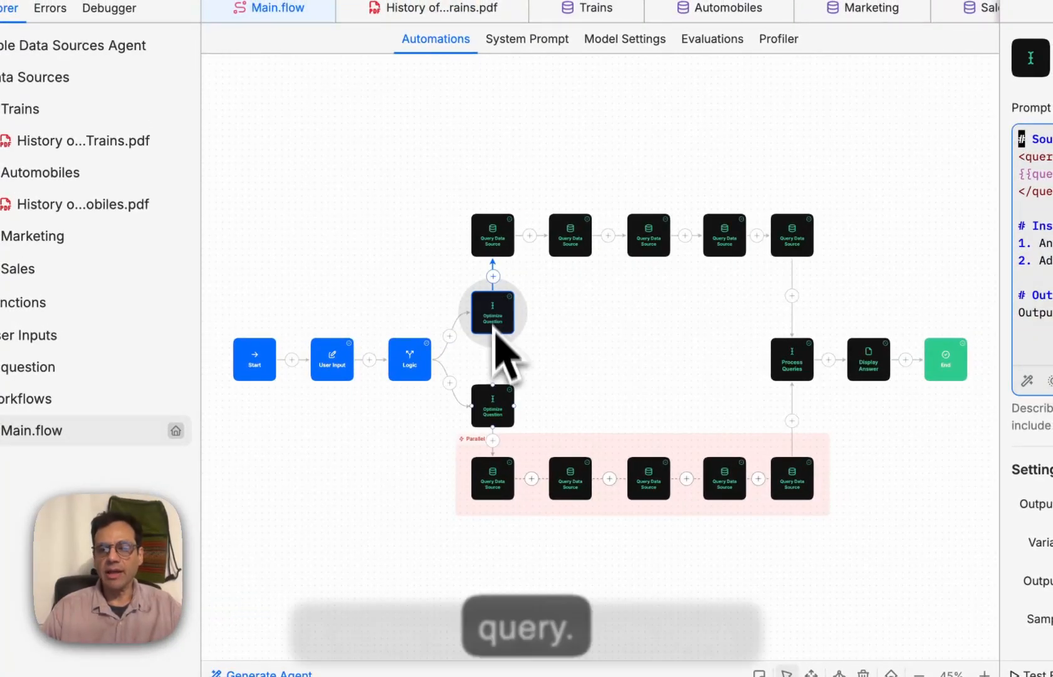
click(493, 409)
click(493, 312)
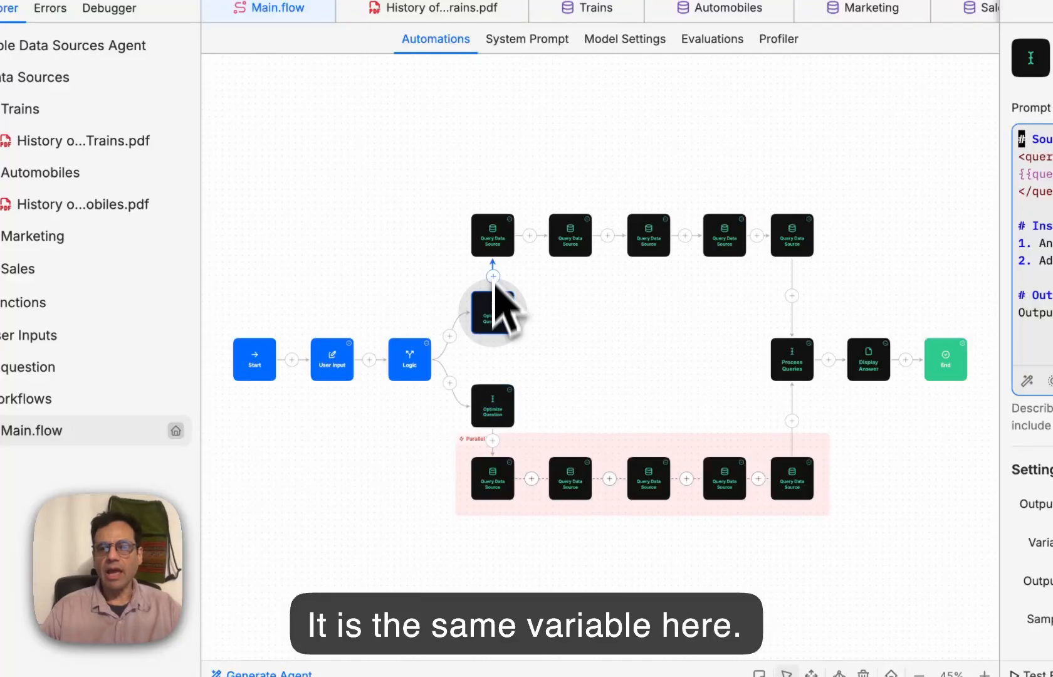
click(492, 235)
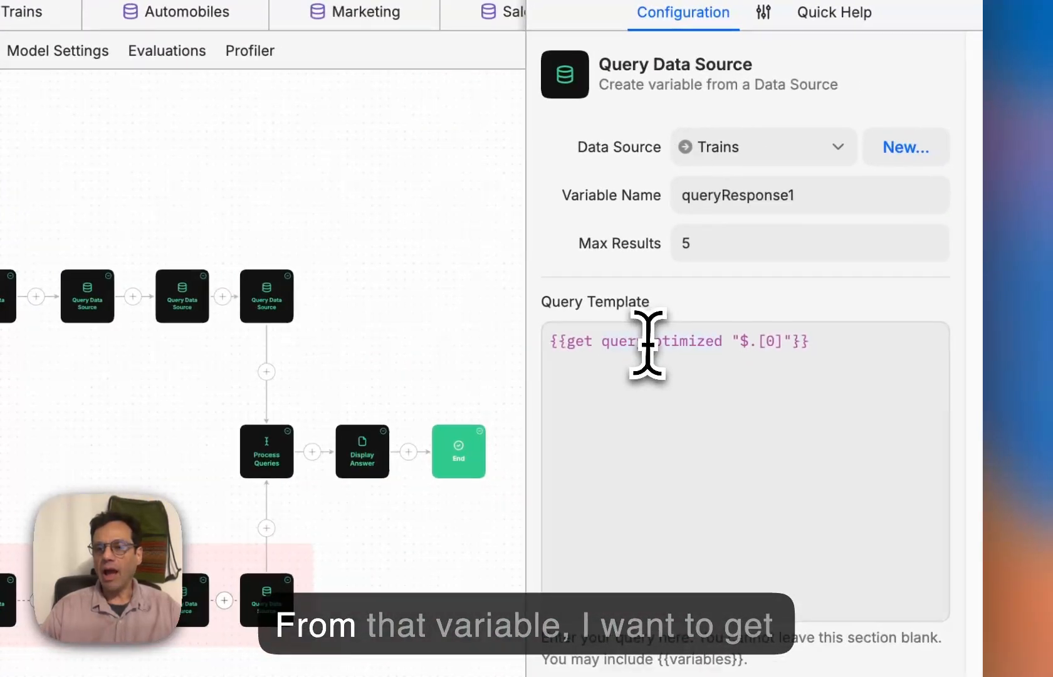
click(650, 344)
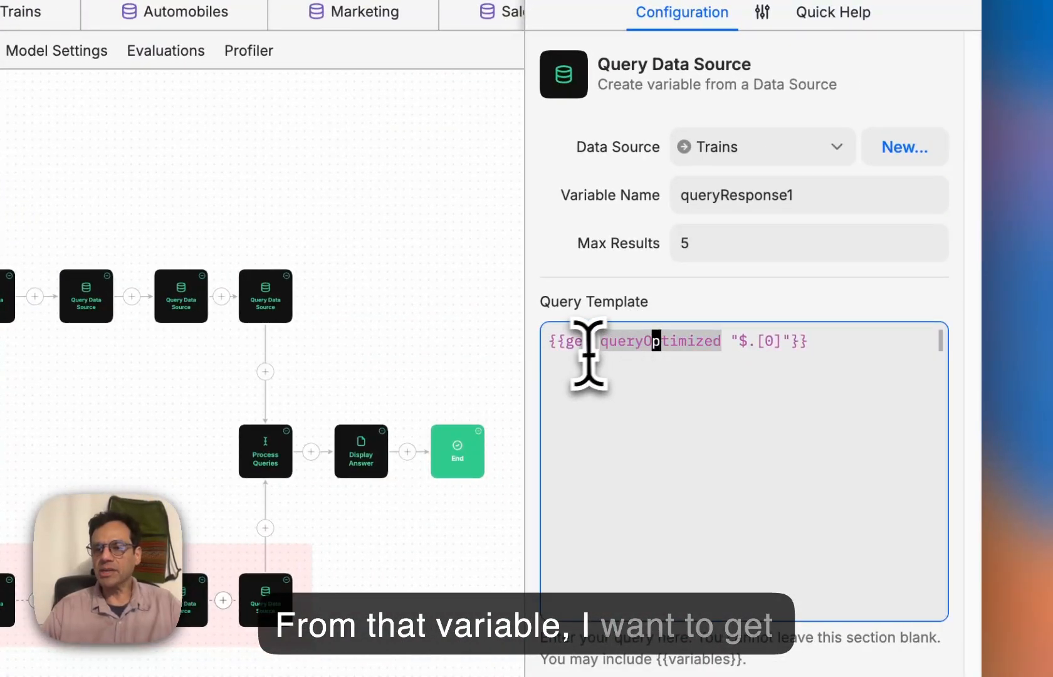
click(765, 341)
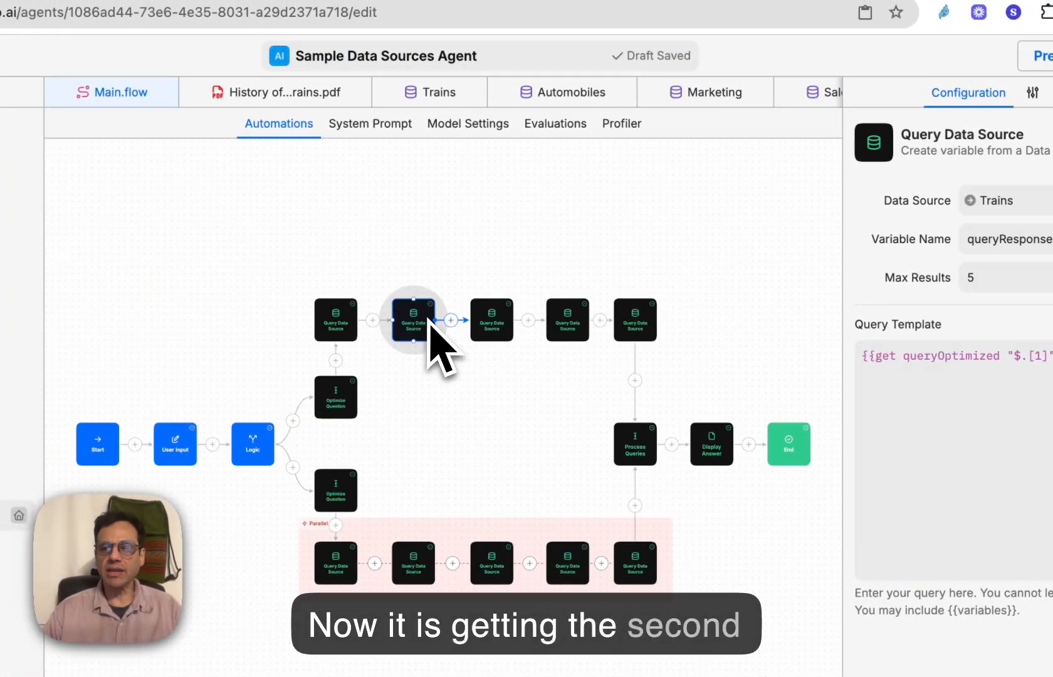
Go through the trains branch's Query Data Source blocks in order to check which optimized query each one retrieves.
click(333, 316)
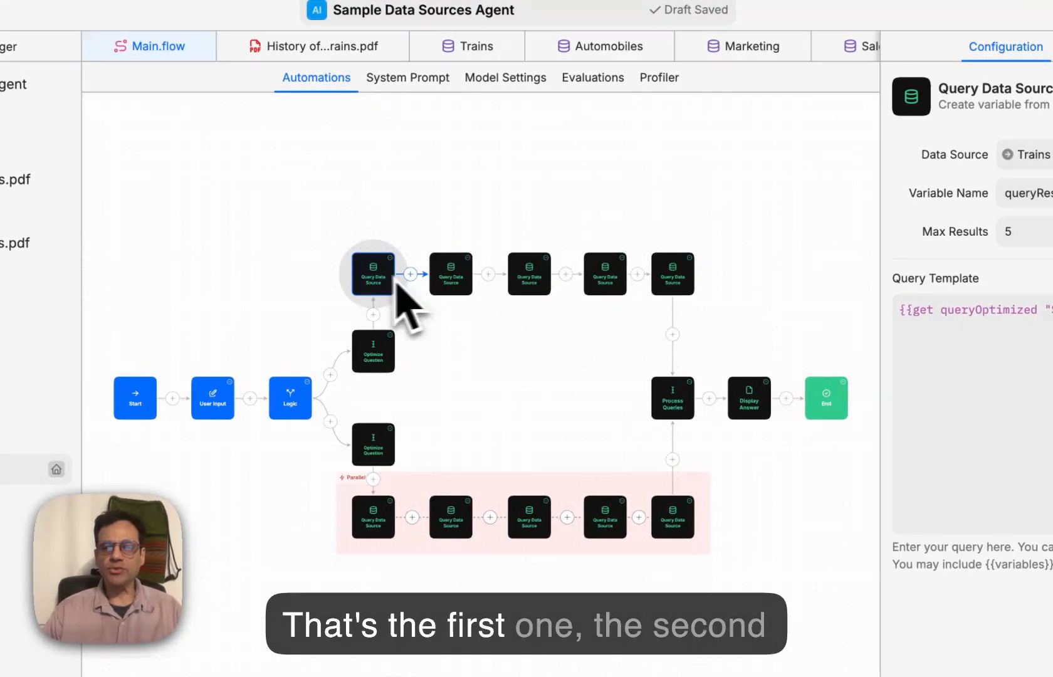
click(450, 276)
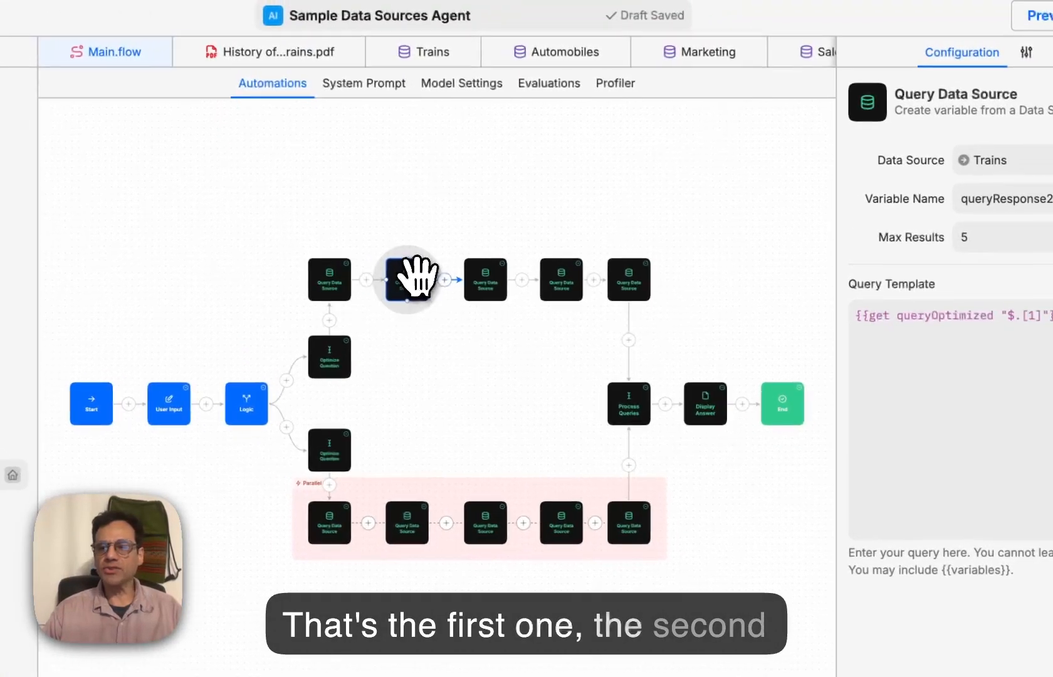
click(529, 276)
click(605, 275)
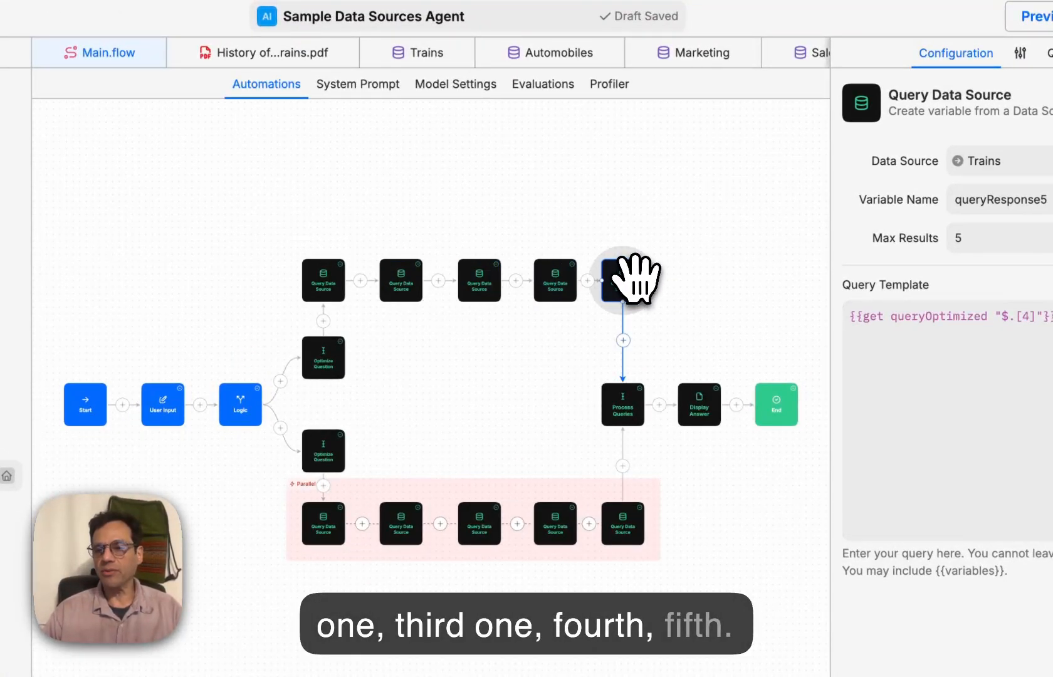
Examine the Process Queries prompt and the response variable names set in the trains branch's Query Data Source blocks.
click(622, 406)
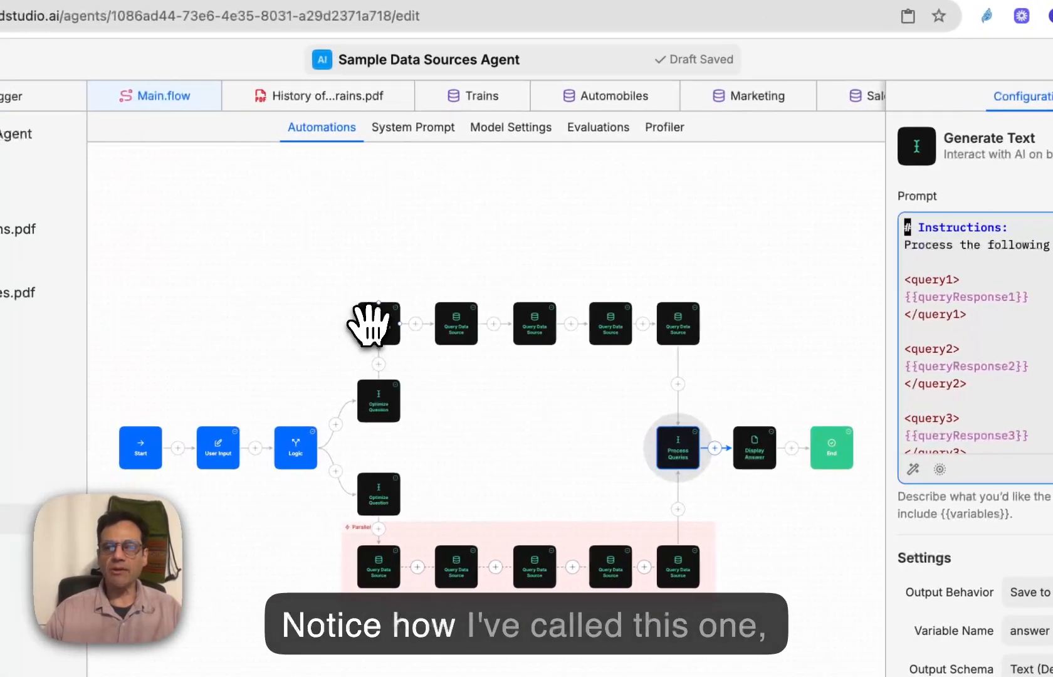
click(199, 327)
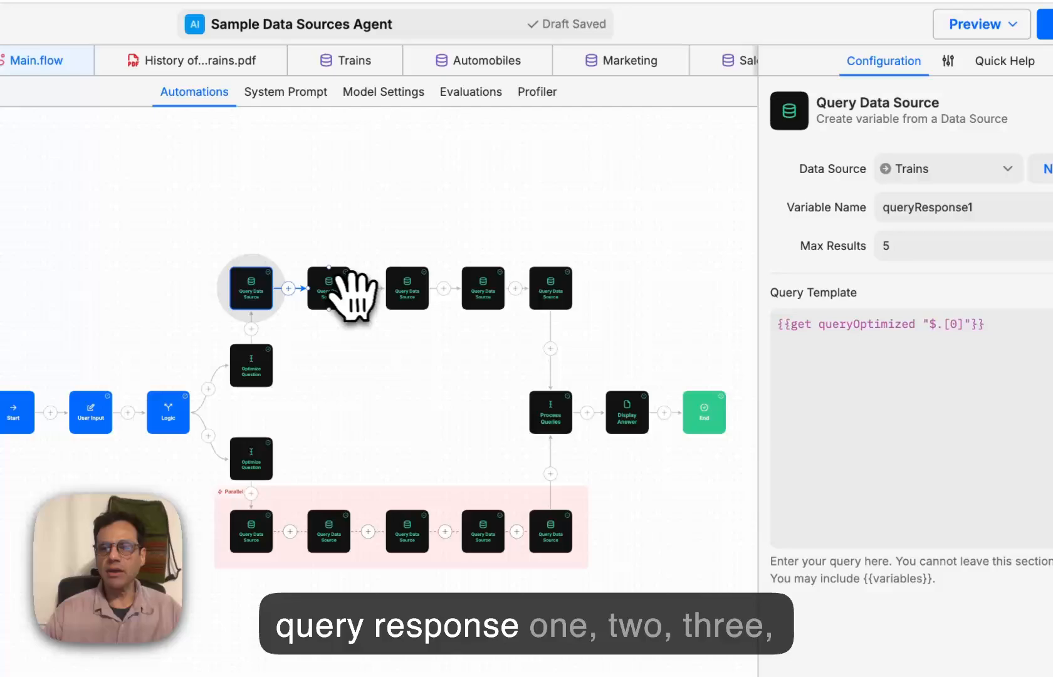
click(221, 370)
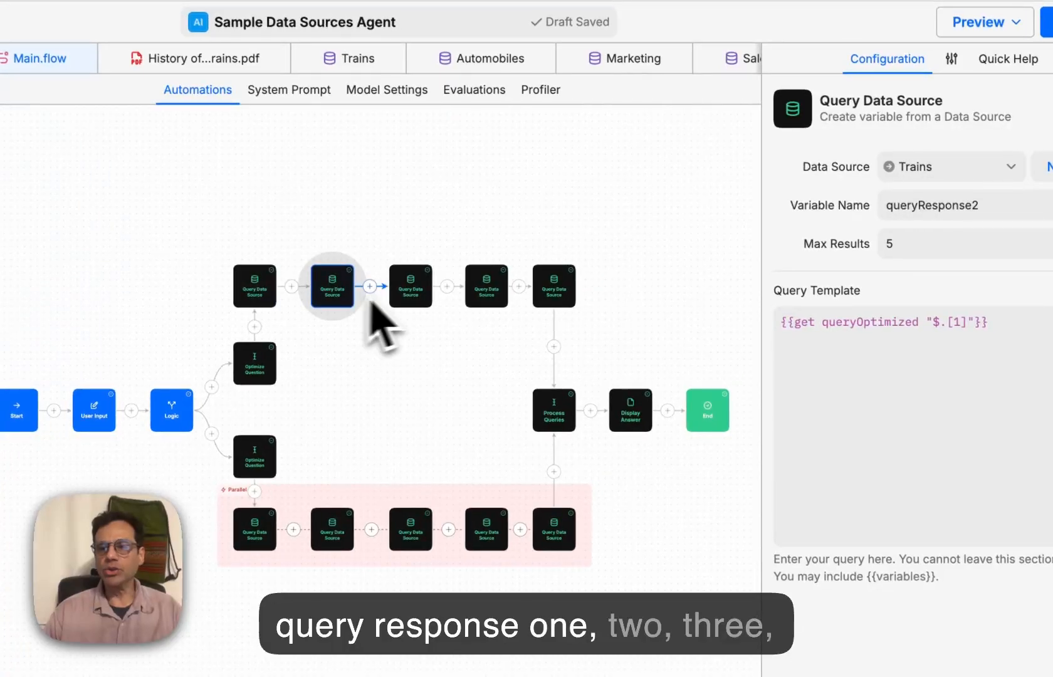
click(486, 286)
click(554, 286)
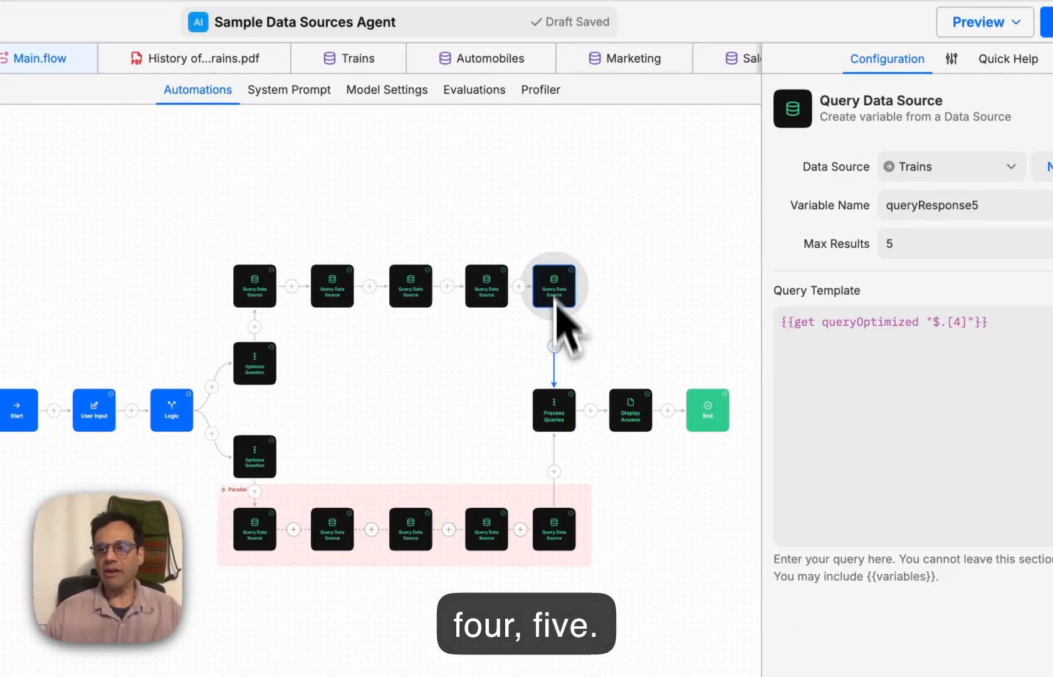
Examine the Process Queries prompt down to its output instructions and variable settings, and inspect the Display Answer block's configuration.
click(555, 406)
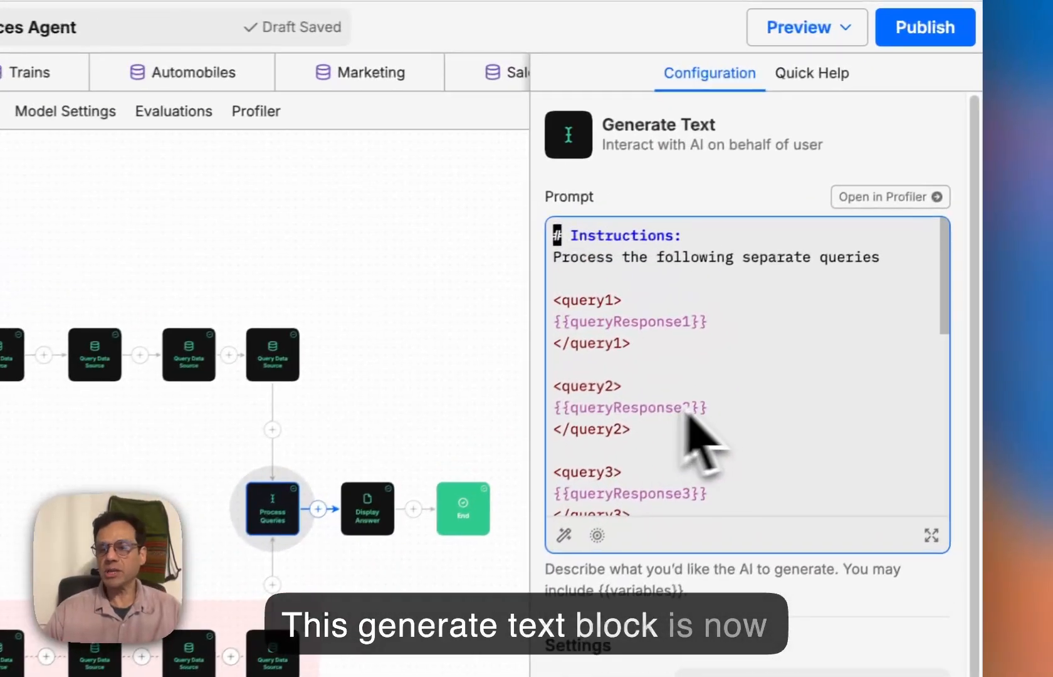
scroll(971, 322, down, 3)
scroll(804, 432, down, 10)
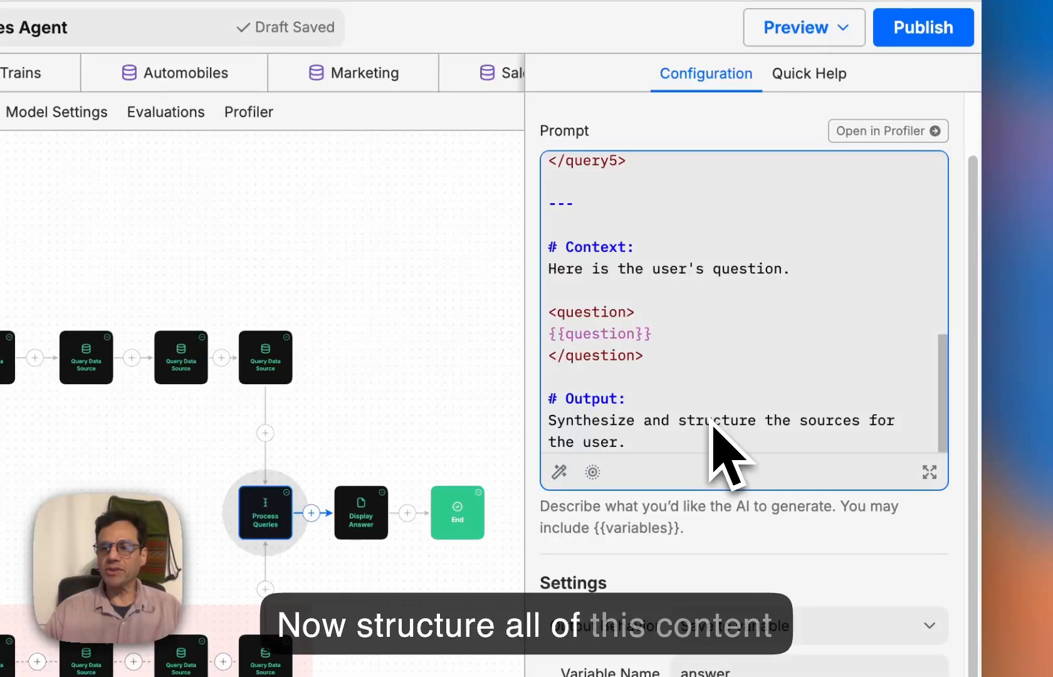
scroll(756, 404, down, 1)
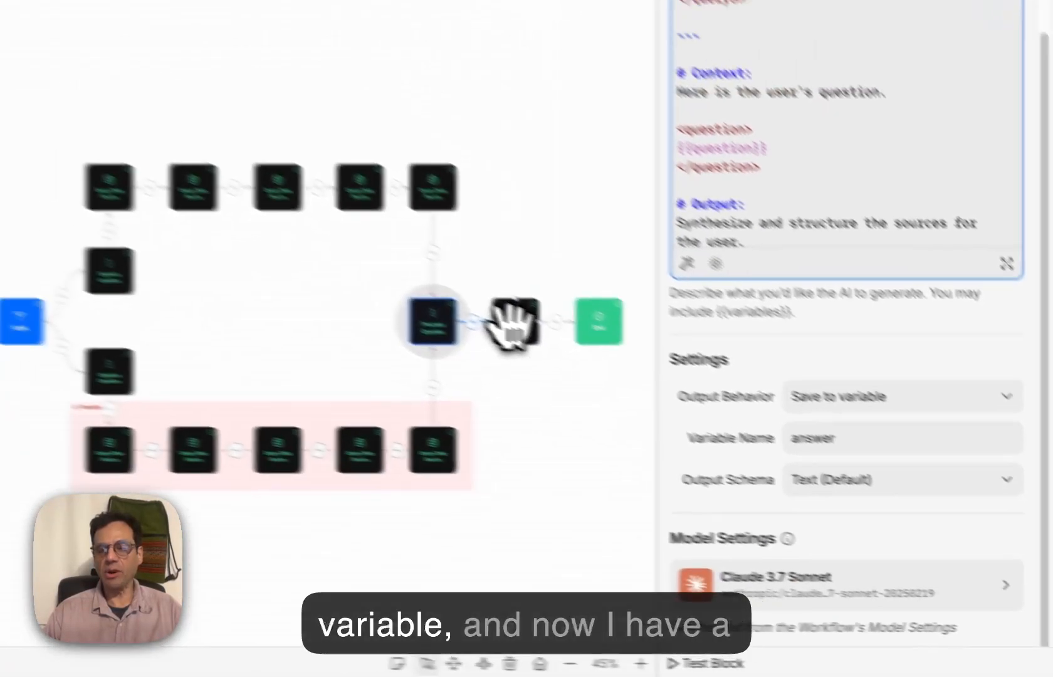
click(514, 323)
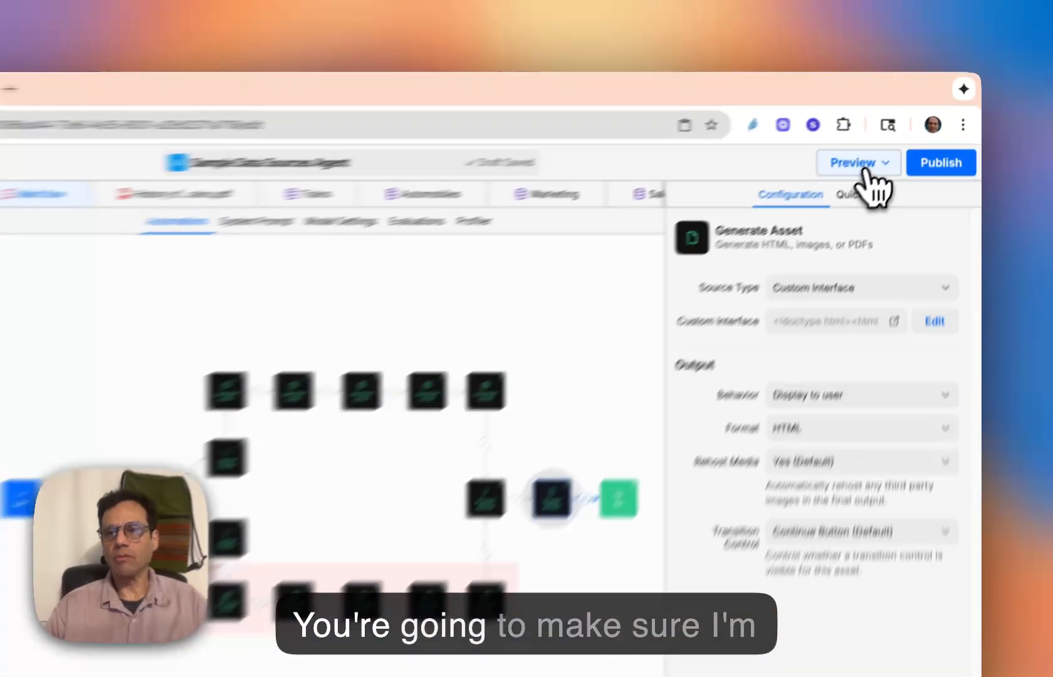
Open a preview run of the agent and submit the question "How has technology affected the development of trains throughout history?".
click(896, 139)
click(921, 191)
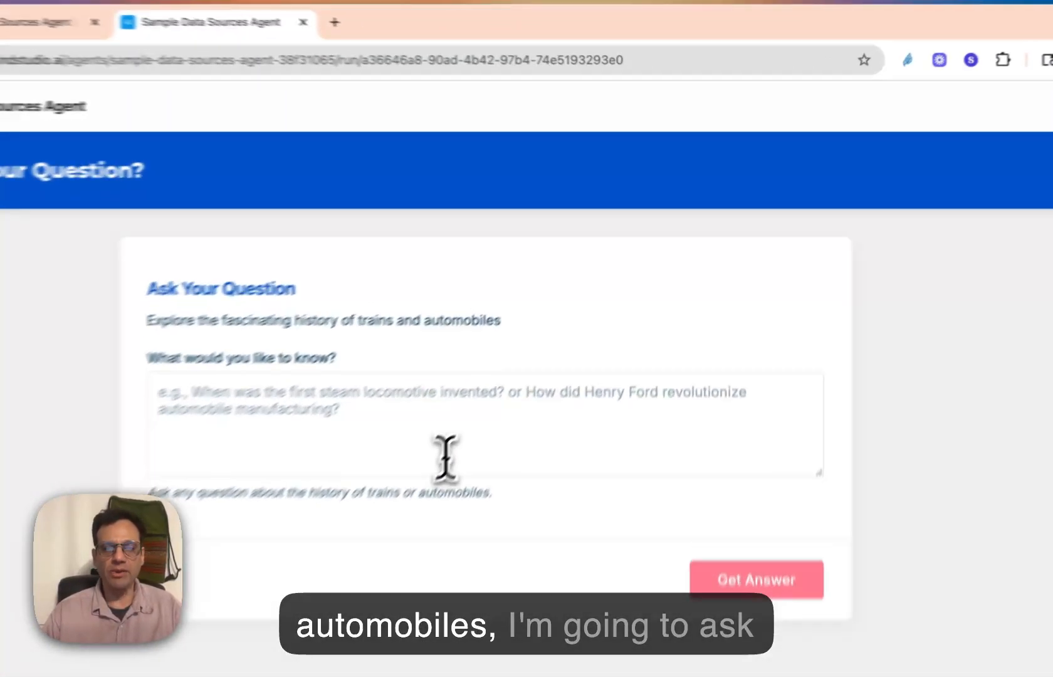
click(502, 398)
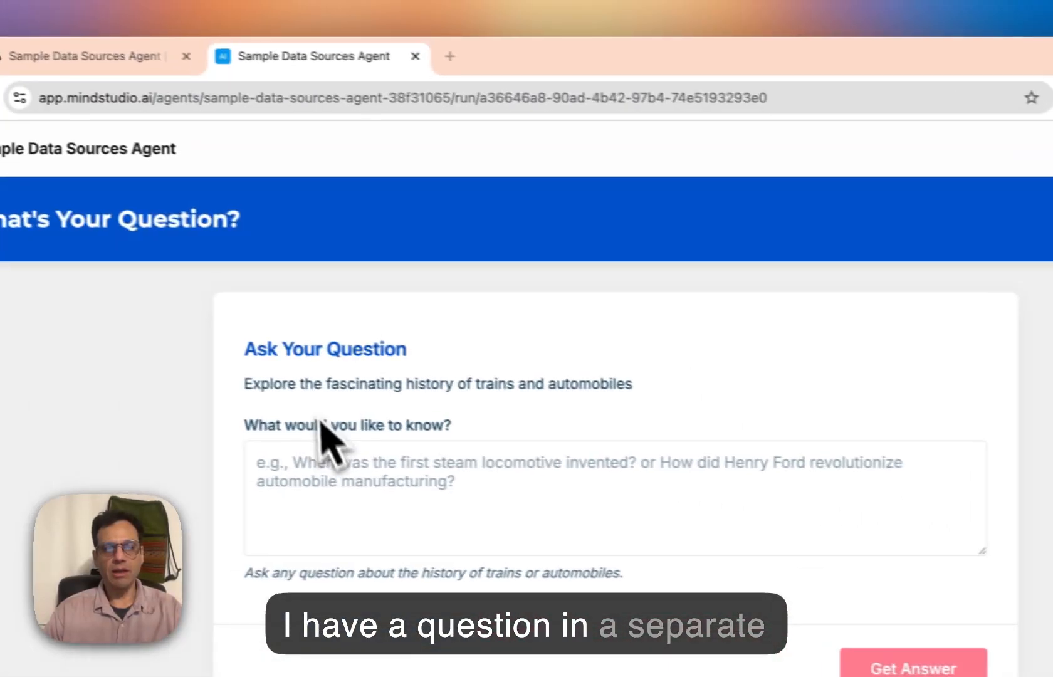
click(251, 213)
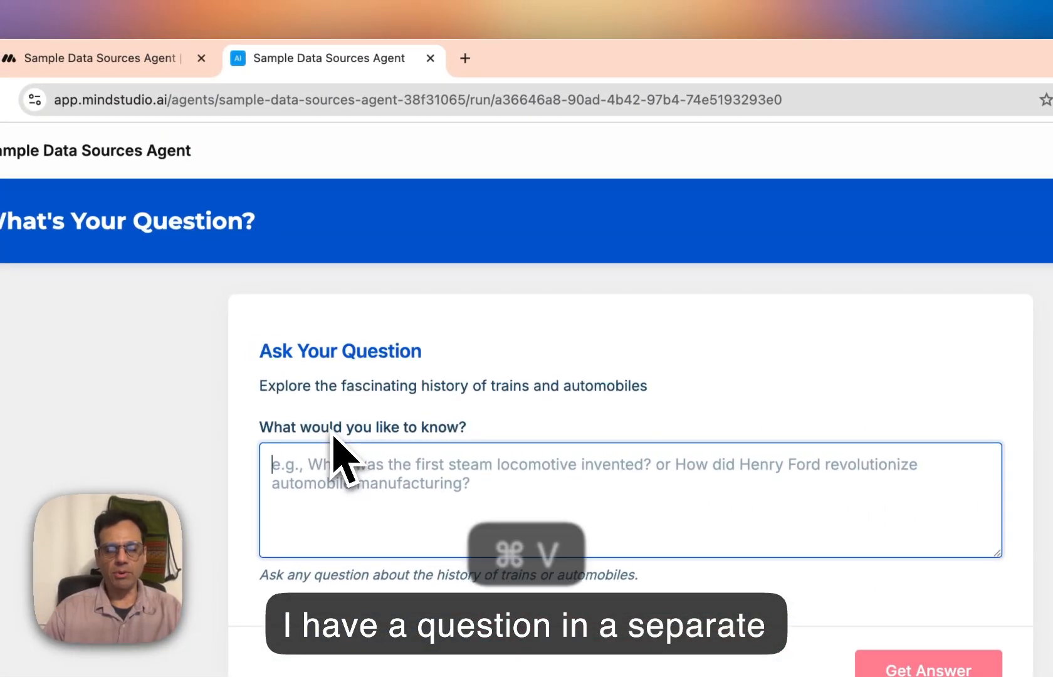
text(How has technology affected the development of trains throughout history?)
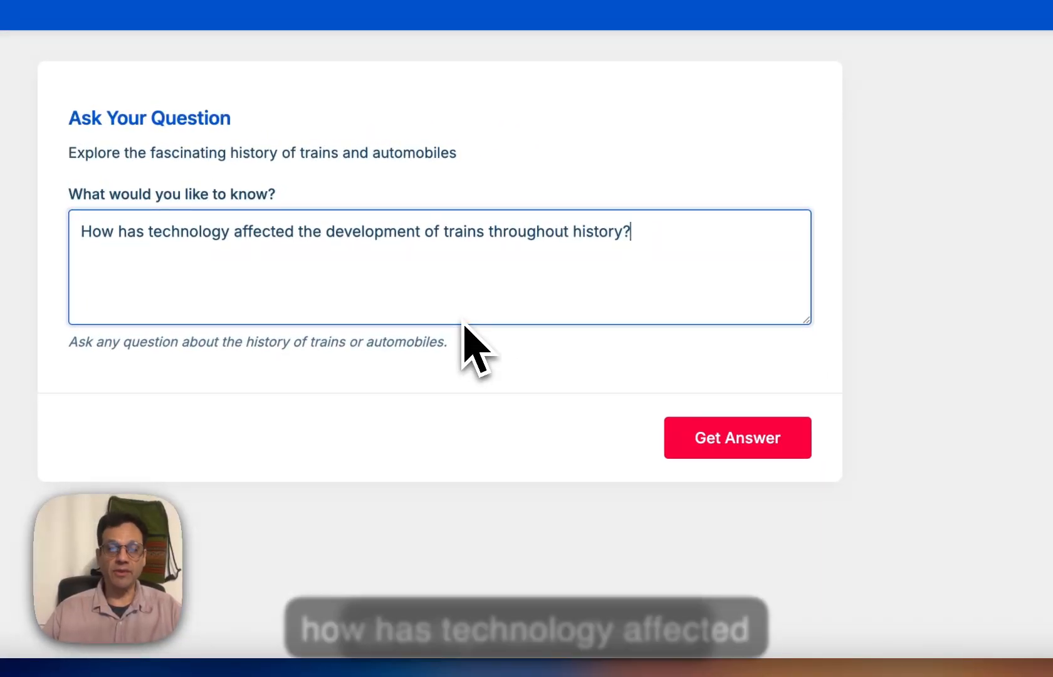
click(702, 439)
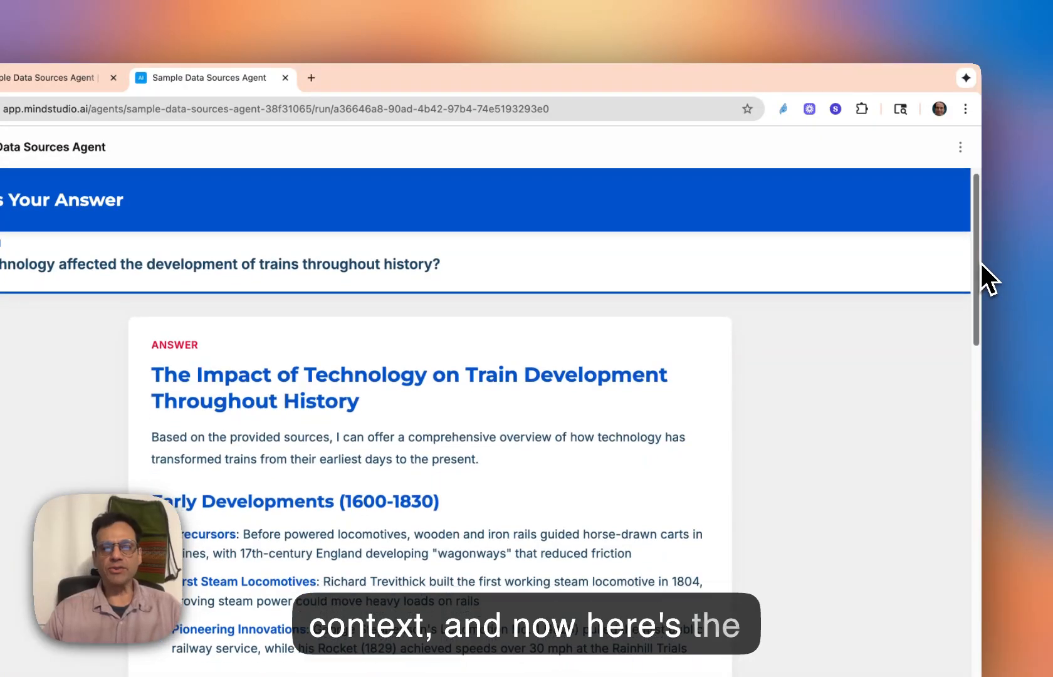
Read through the generated answer on how technology affected train development.
drag(979, 264, 976, 243)
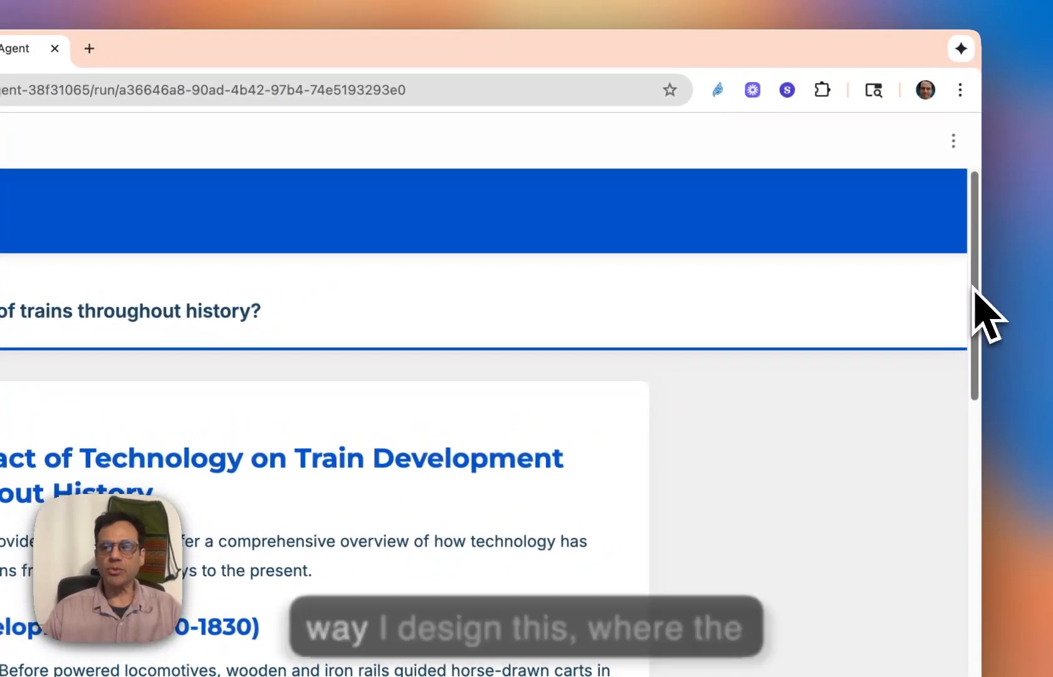
drag(976, 266, 982, 351)
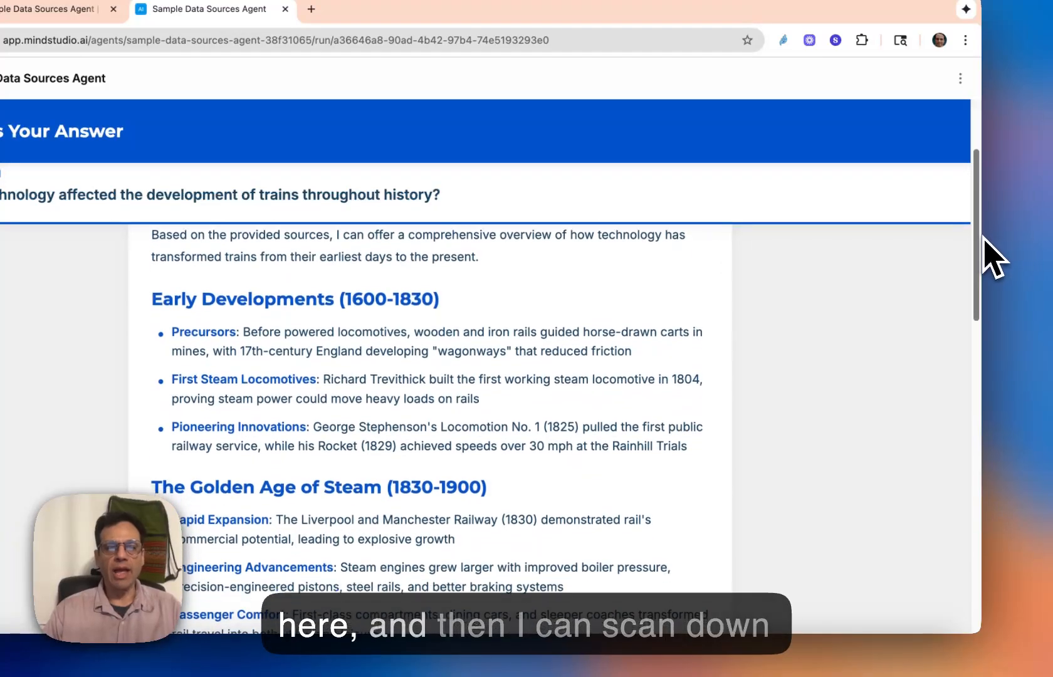
mouse_move(983, 237)
mouse_down()
mouse_move(980, 207)
mouse_move(993, 303)
mouse_move(1037, 446)
mouse_move(1052, 580)
mouse_move(1037, 433)
mouse_move(992, 235)
mouse_up()
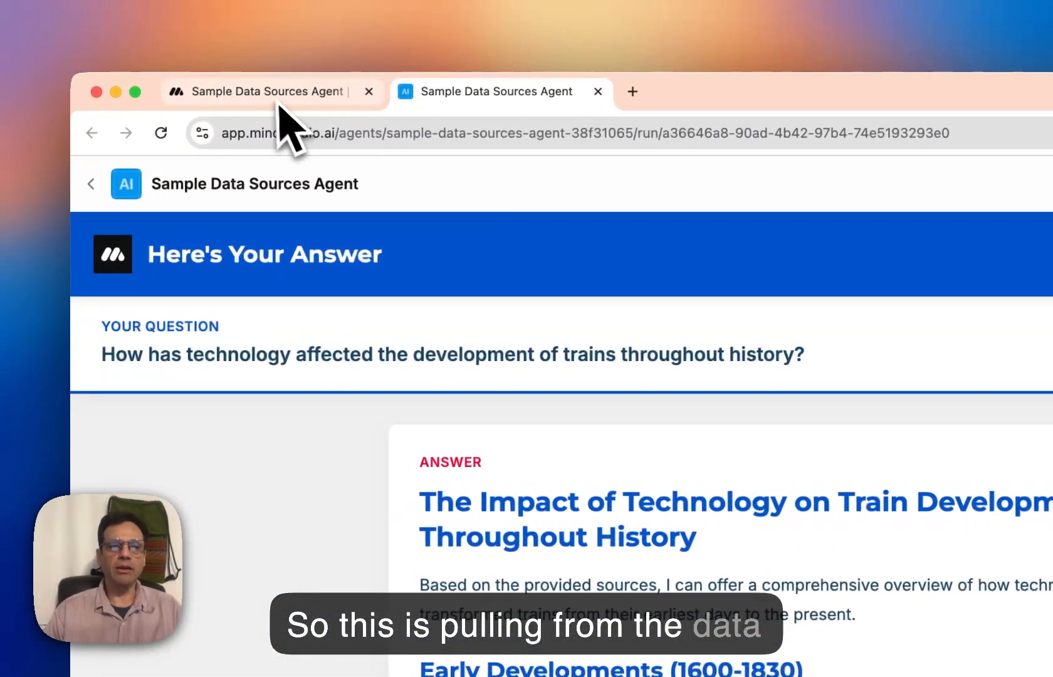
Return to the agent editor, view the History of Trains PDF in the Trains data source as a preview, and reopen Main.flow.
click(276, 103)
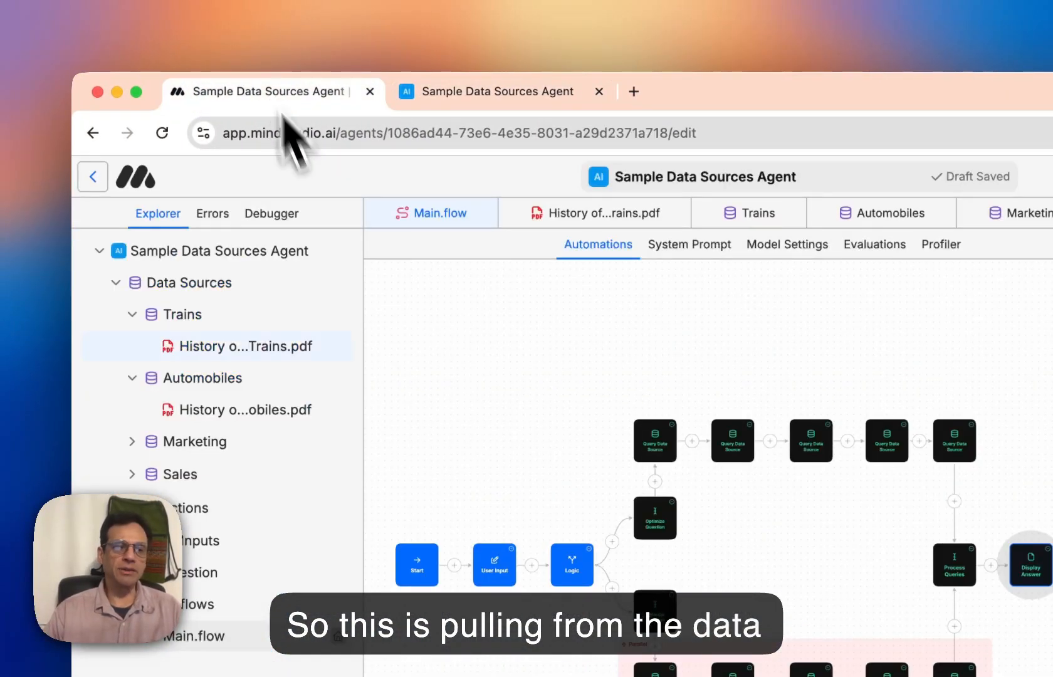
click(206, 349)
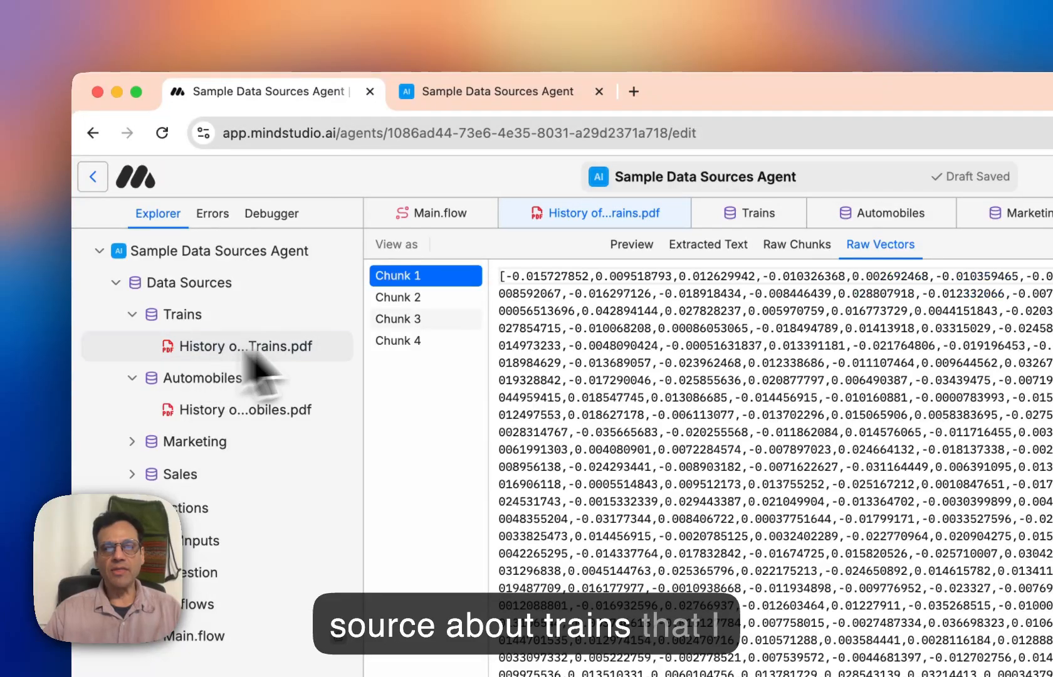
click(633, 246)
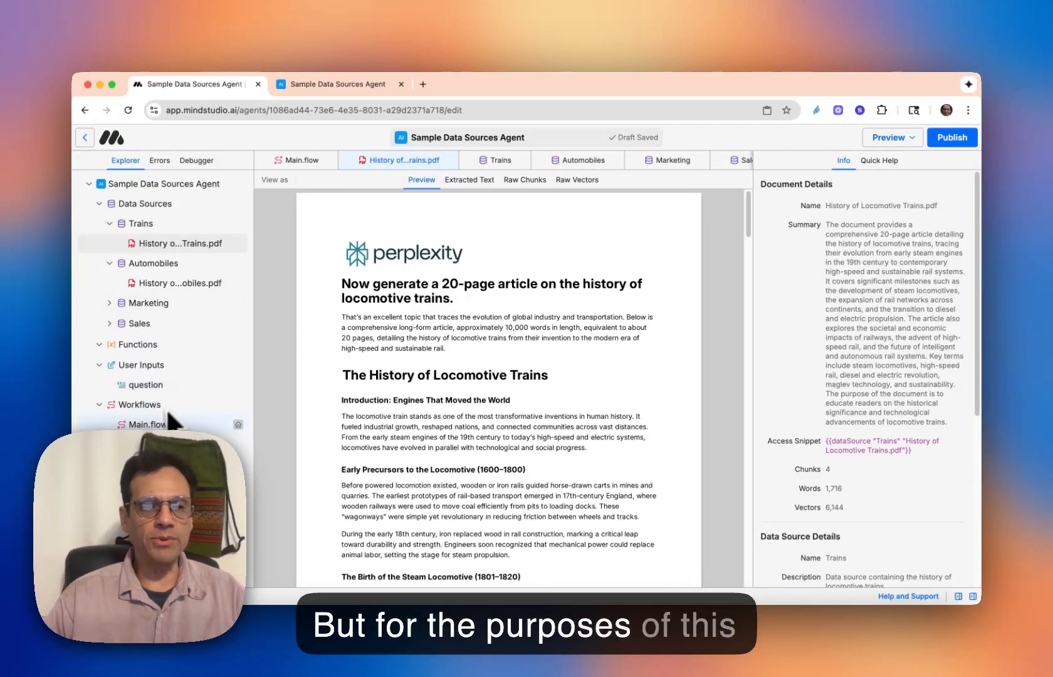
click(147, 424)
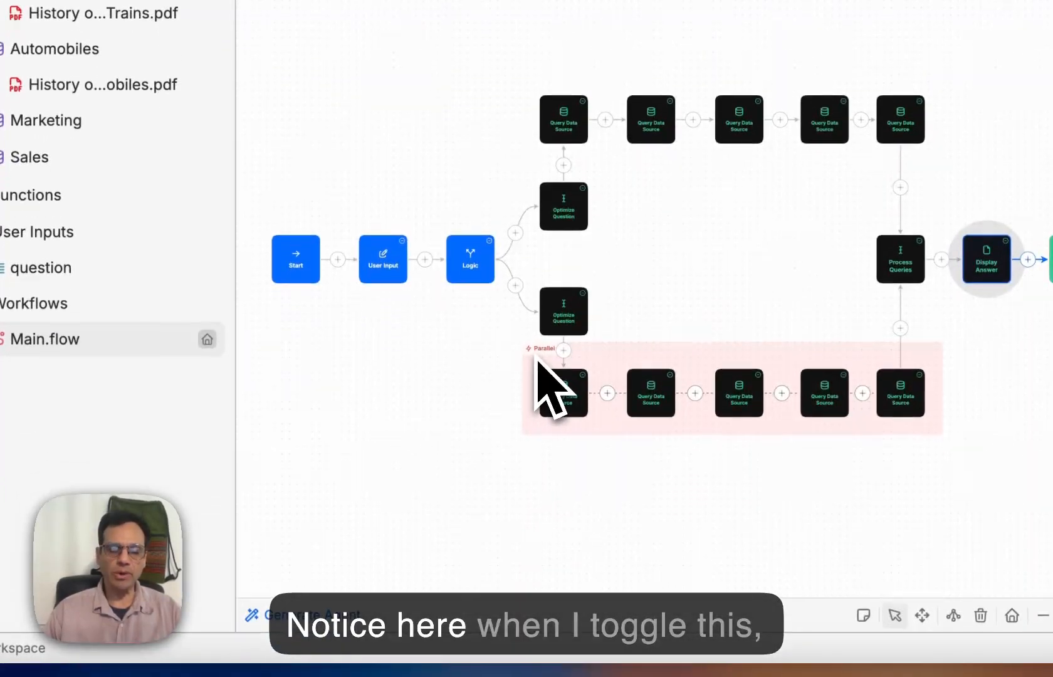
Switch the automobiles branch's Query Data Source group to sequential, compare it with the trains branch, and set it back to parallel.
click(534, 349)
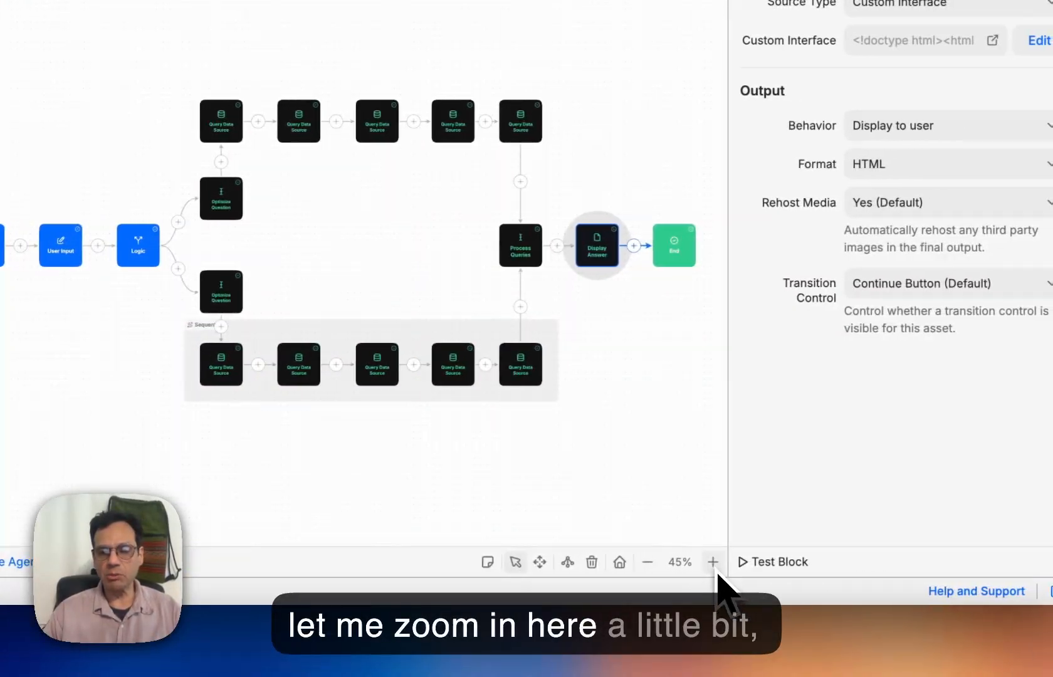
click(714, 564)
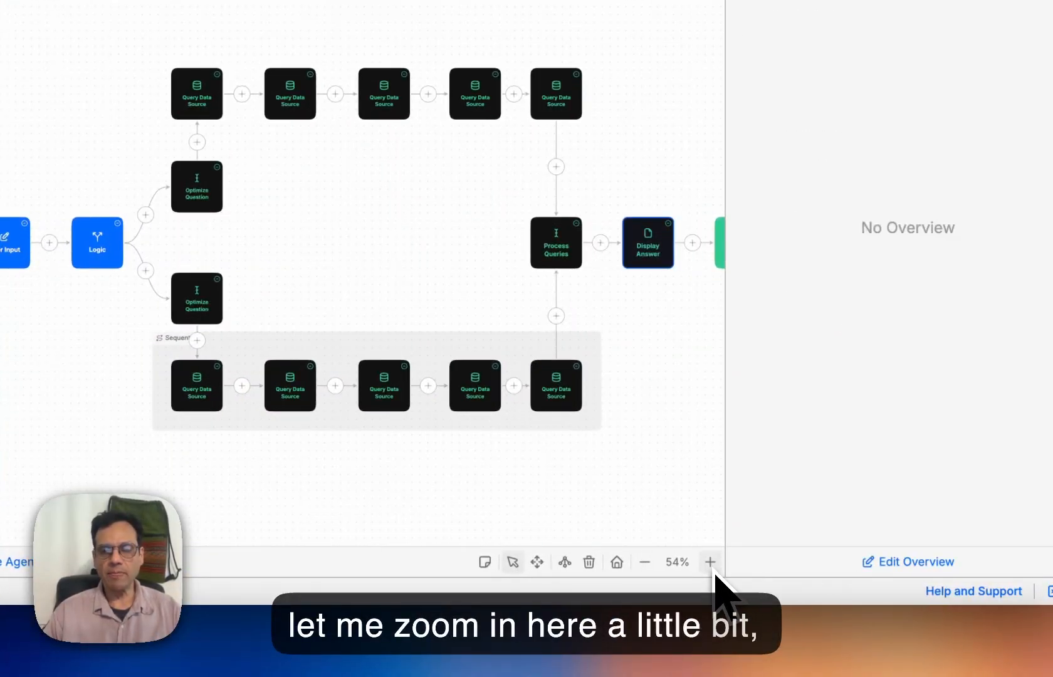
click(713, 564)
click(712, 564)
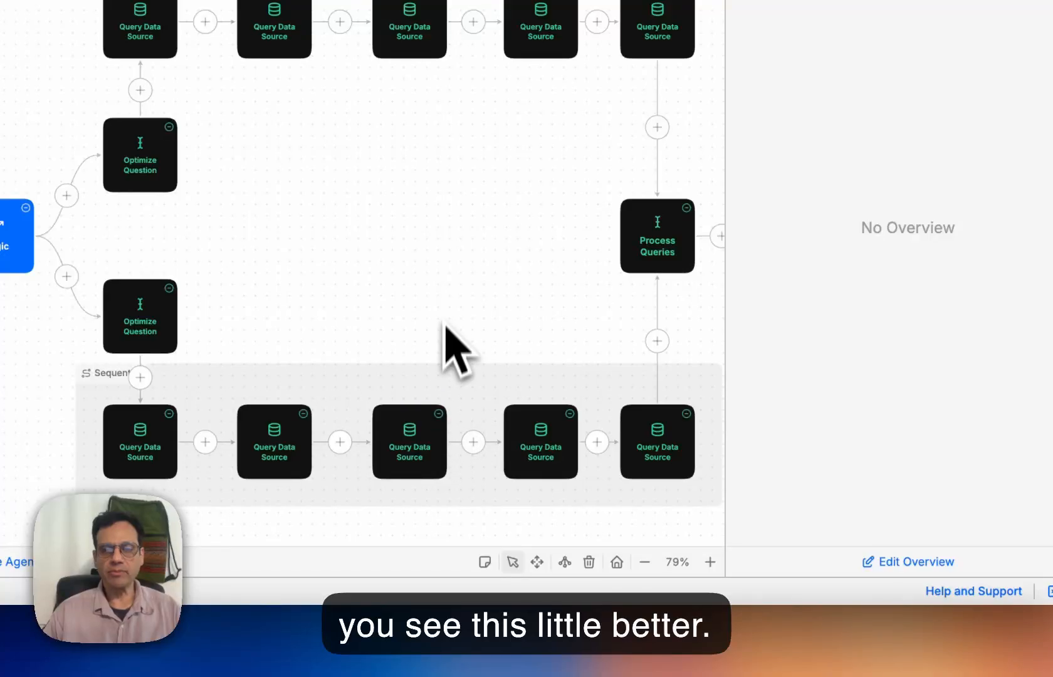
scroll(444, 325, down, 5)
scroll(445, 324, right, 2)
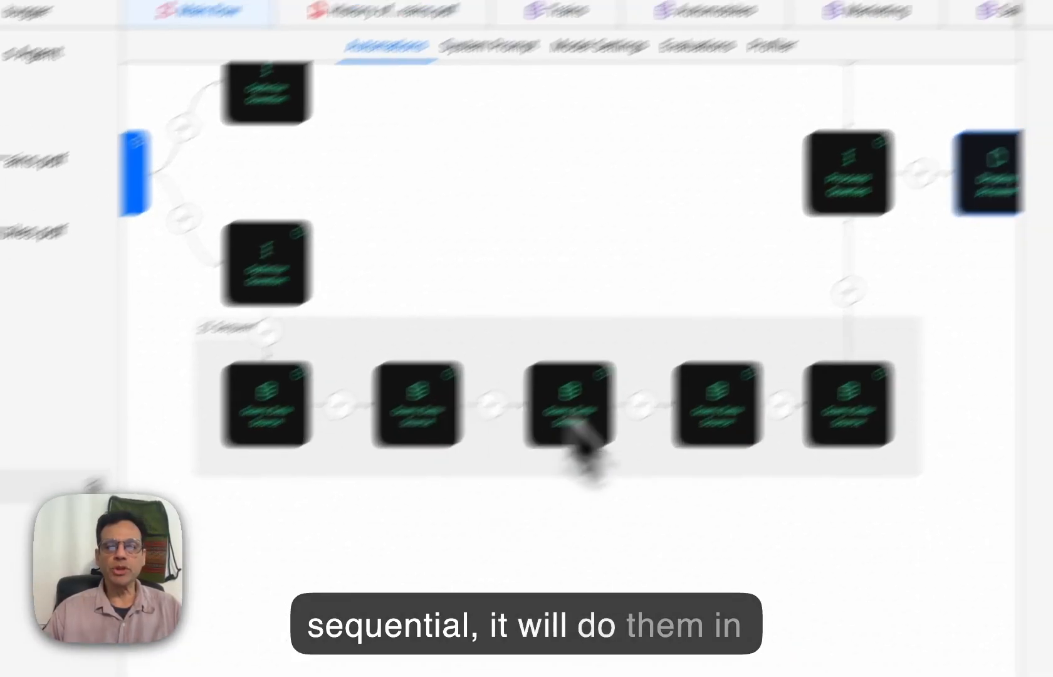
scroll(638, 101, up, 5)
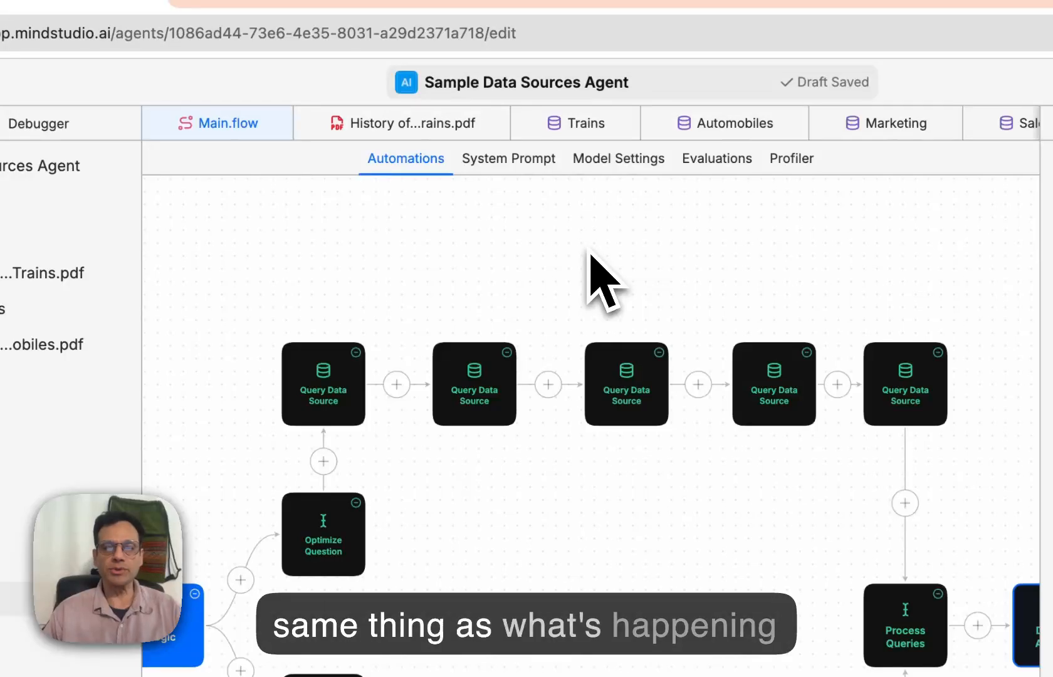
scroll(564, 502, down, 5)
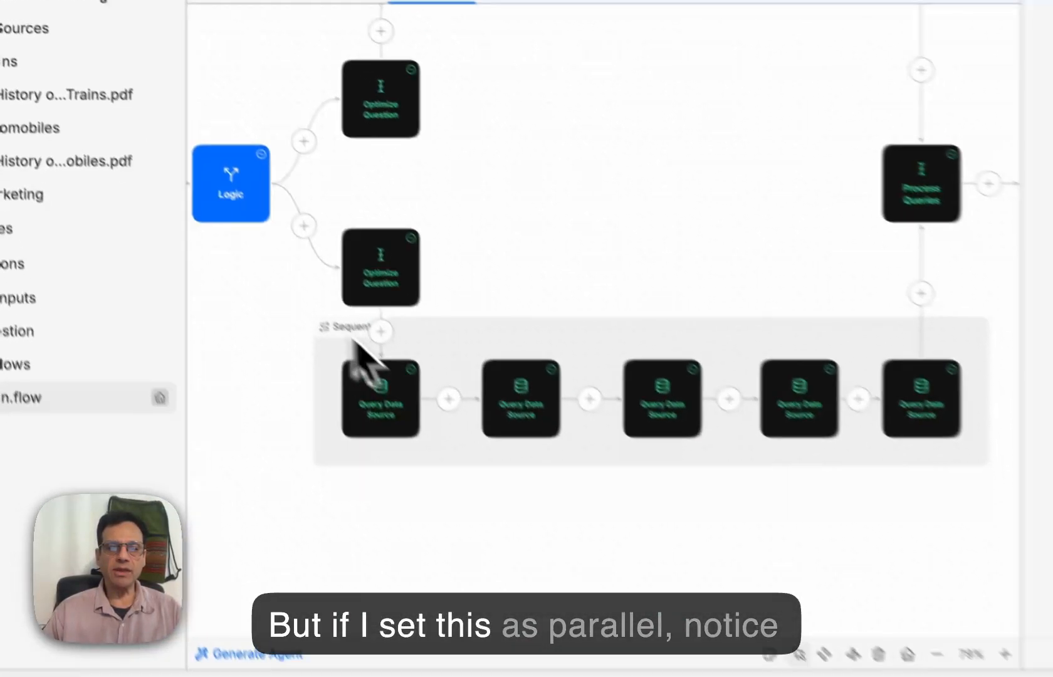
click(348, 329)
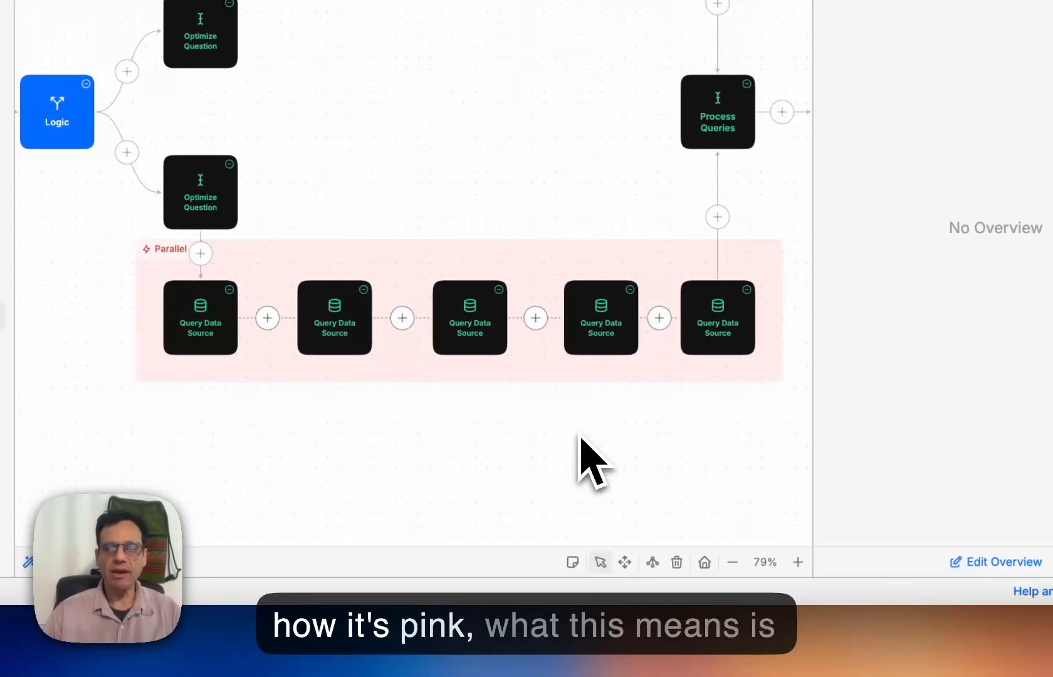
click(212, 312)
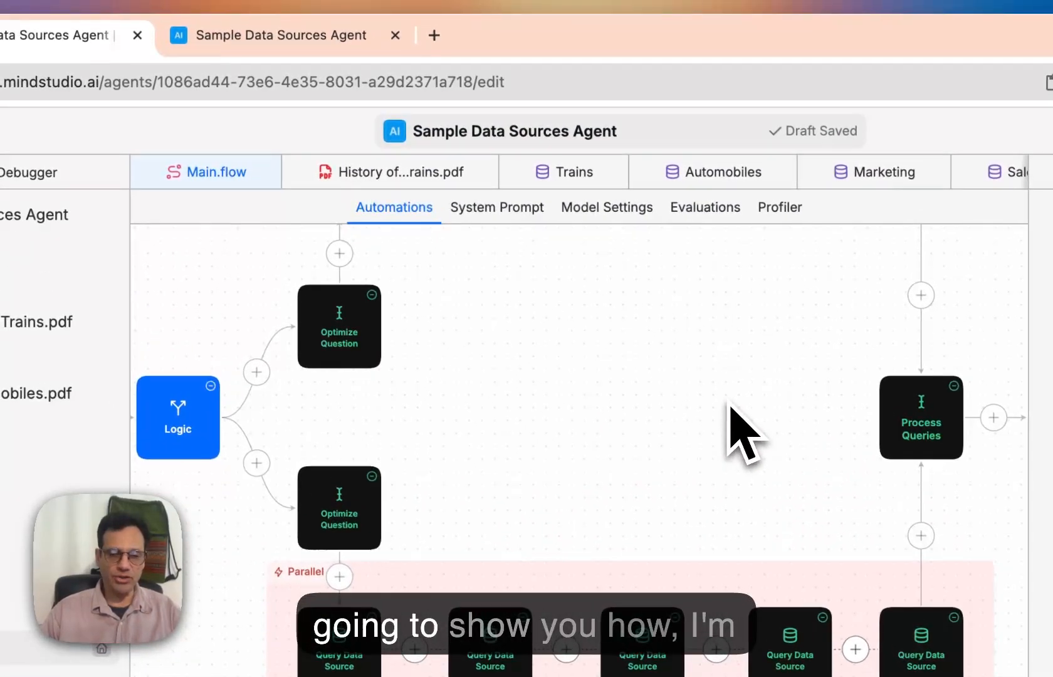
Group the trains branch's five Query Data Source blocks and set the group to run in parallel.
scroll(559, 132, up, 3)
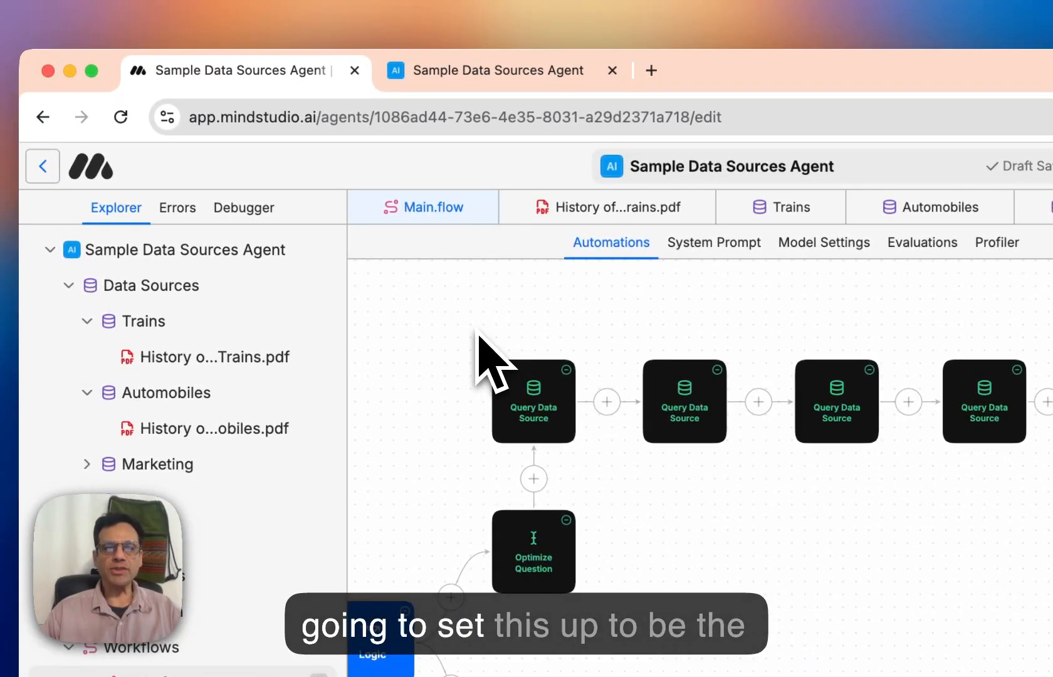
drag(478, 338, 1052, 459)
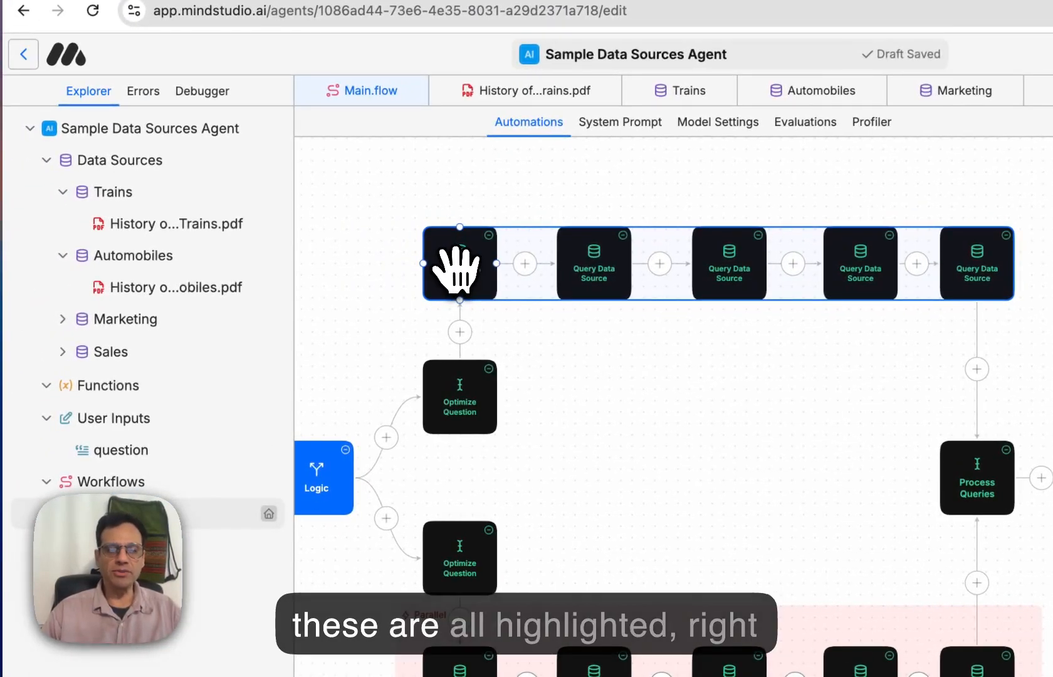
right_click(189, 312)
click(570, 457)
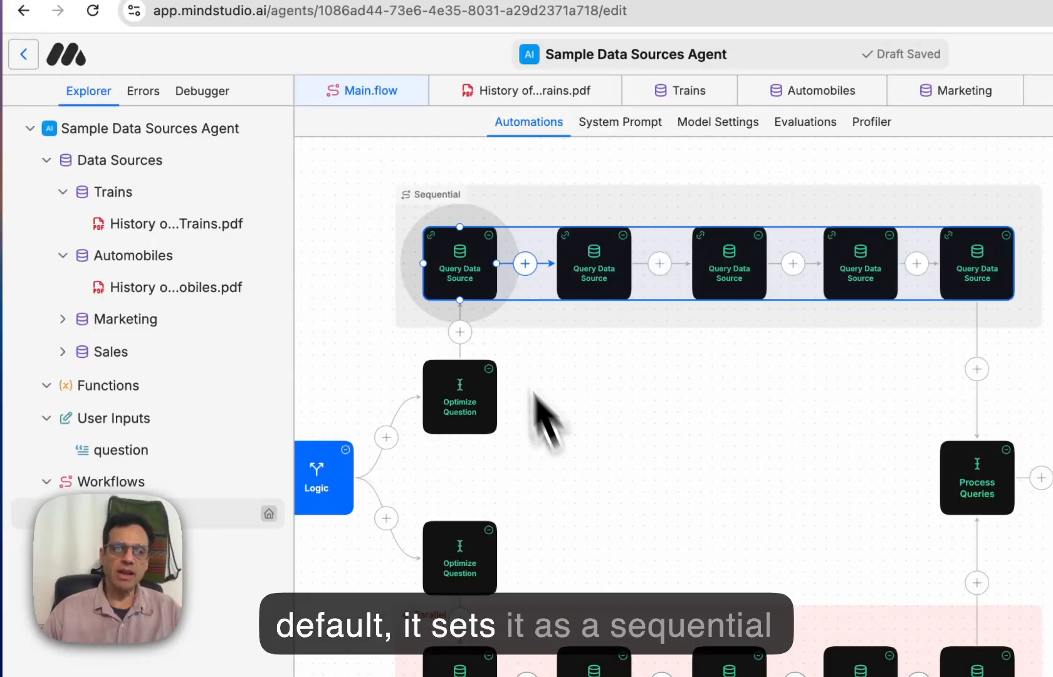
click(437, 196)
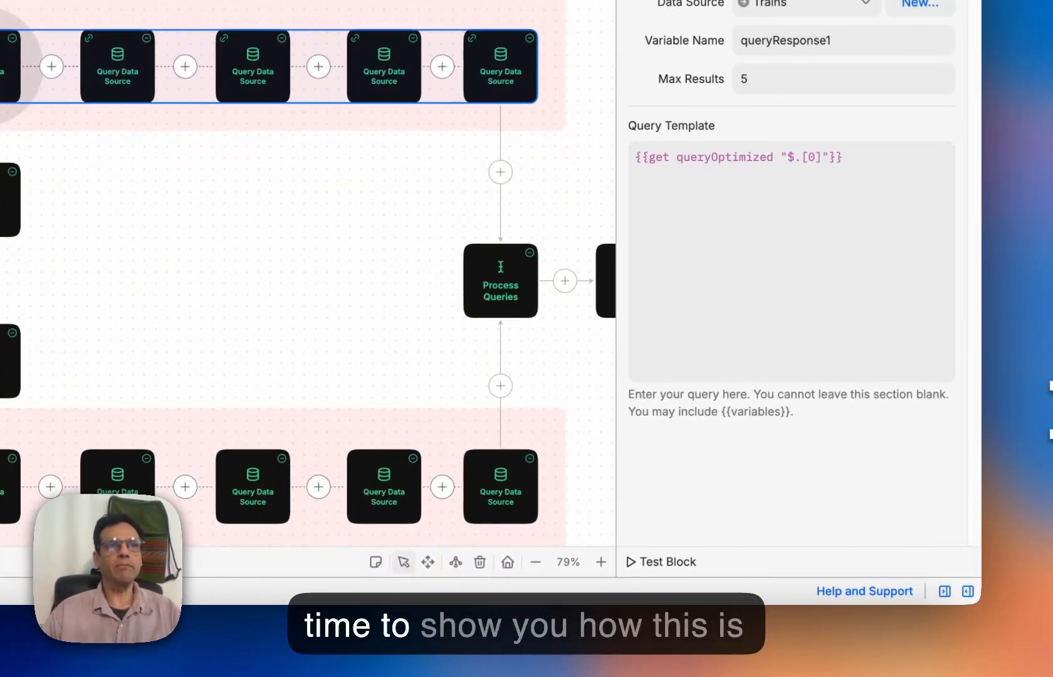
Publish the agent and open it for a new run.
key(super+c)
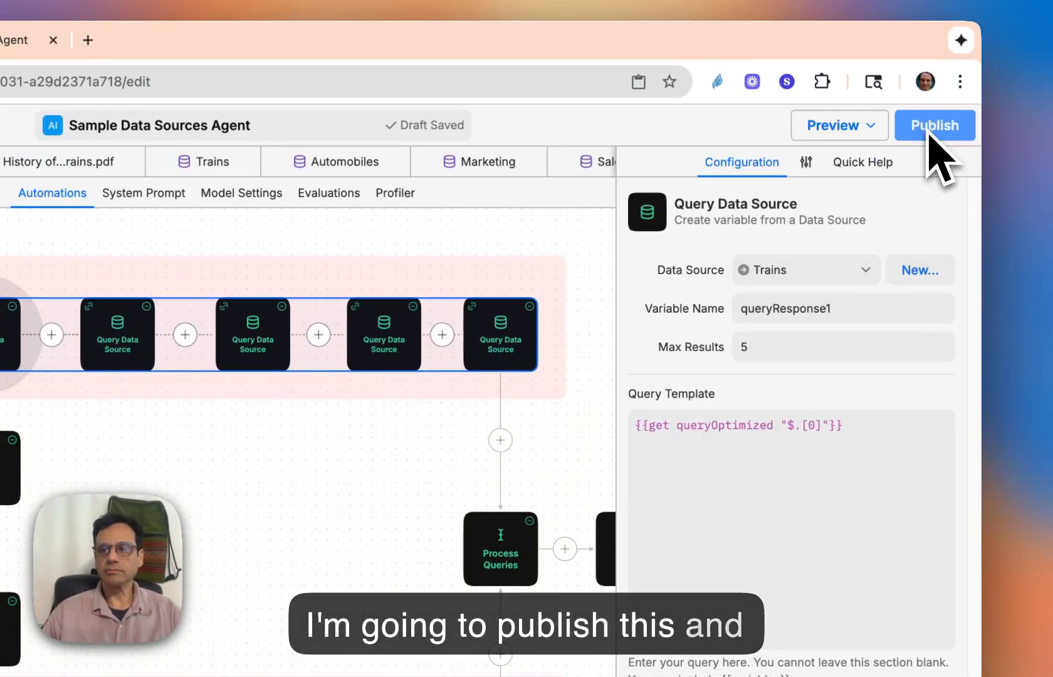
click(930, 132)
click(712, 635)
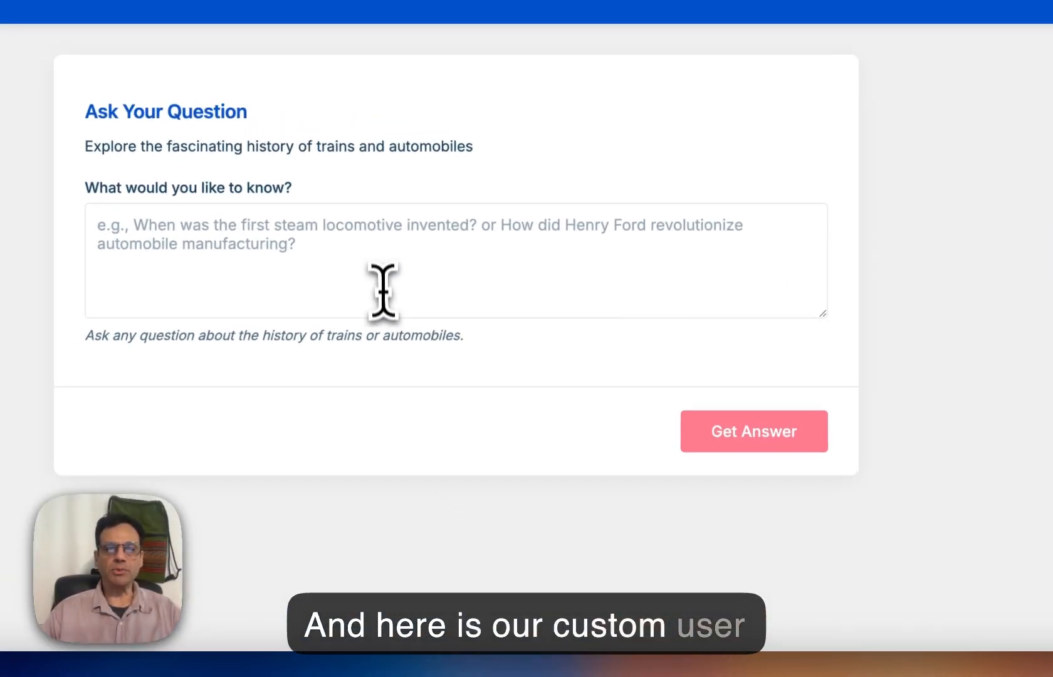
Submit the question "How was the railway bust in the US economy affected by technological advances in train development?".
click(229, 233)
key(super+v)
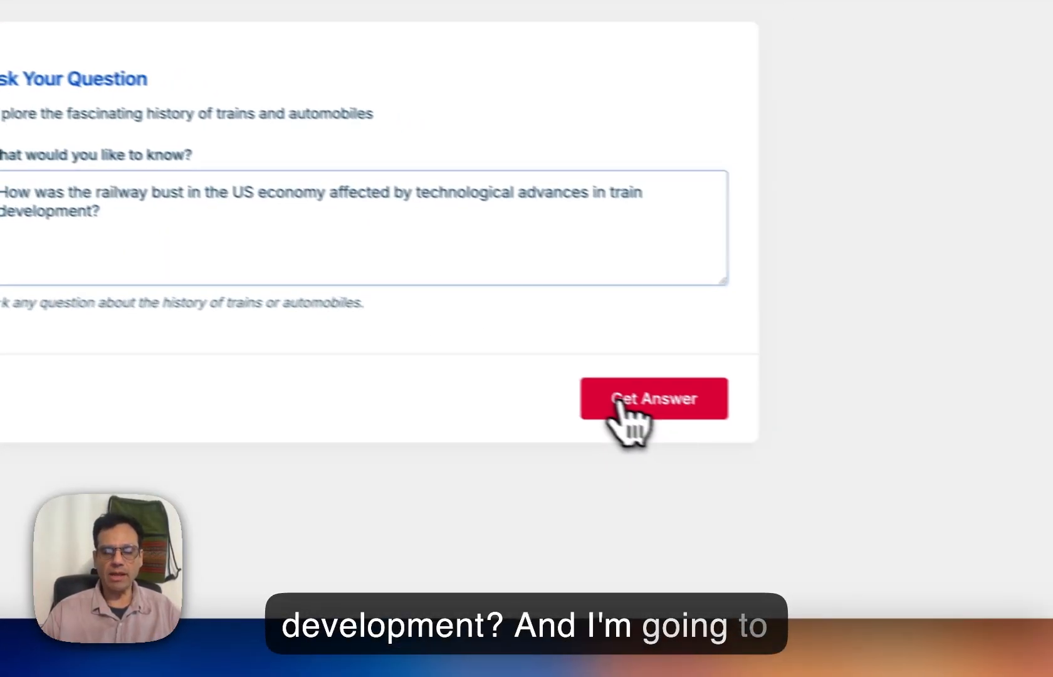
click(720, 437)
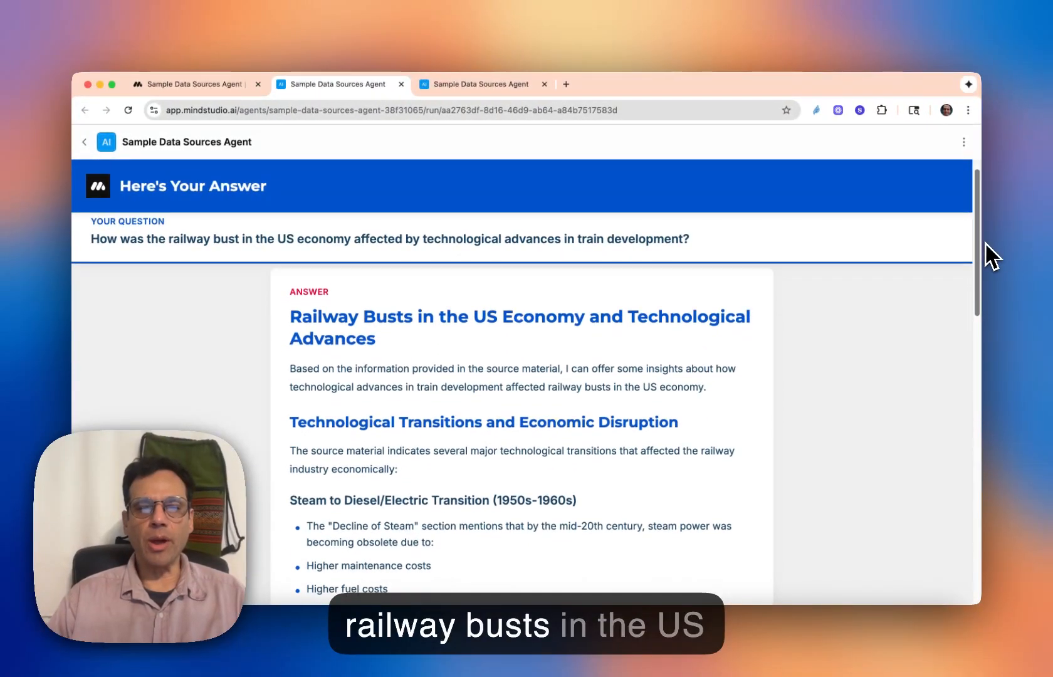
Read the answer about US railway busts, including its technological transitions and economic implications sections.
scroll(990, 263, down, 3)
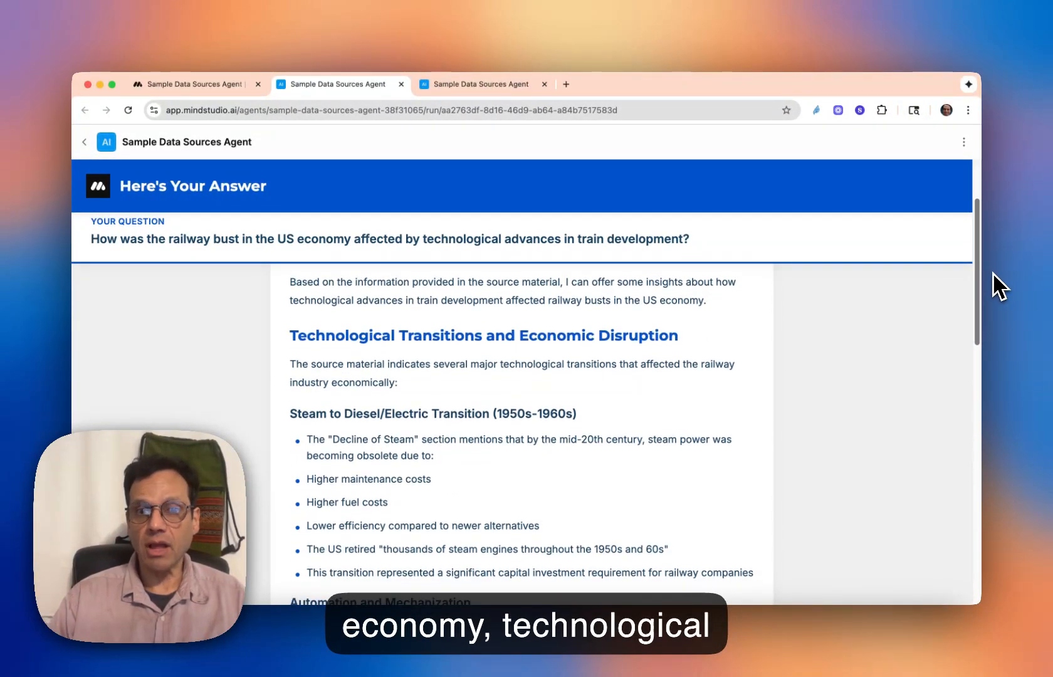
scroll(994, 281, down, 5)
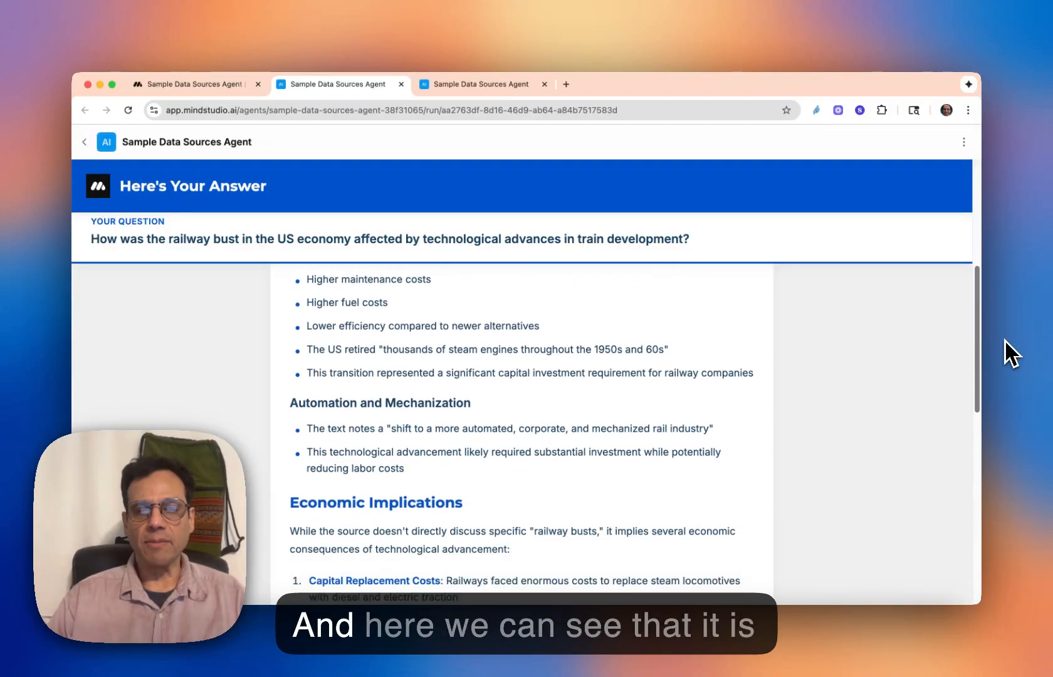
scroll(975, 294, up, 3)
scroll(976, 326, down, 4)
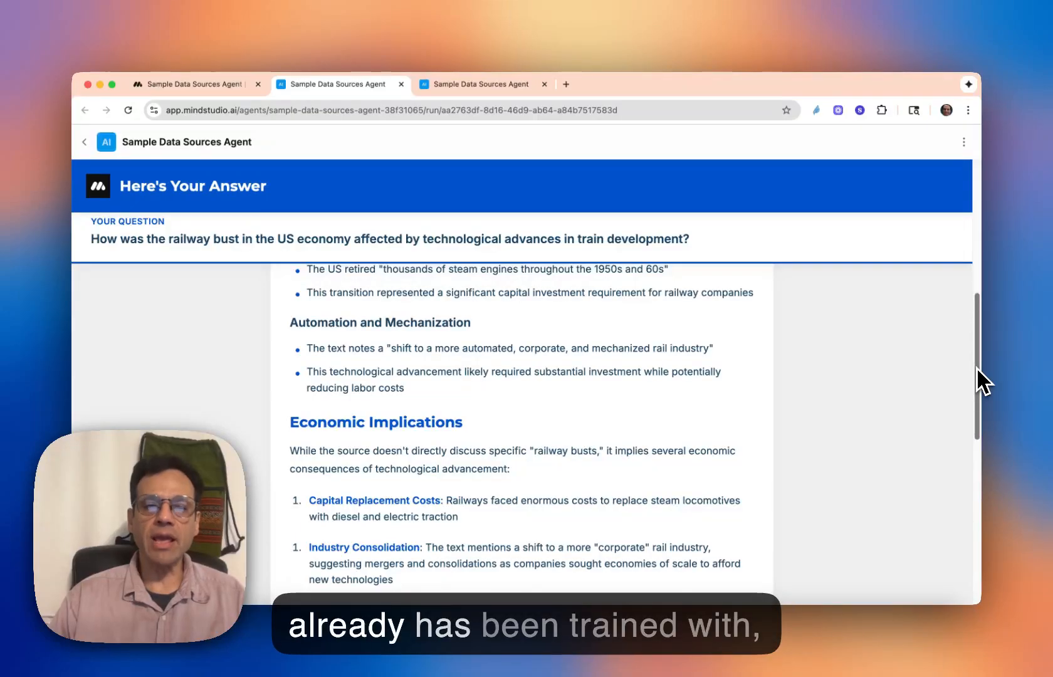
Read the rest of the railway answer, through its Modern Renaissance section and closing note, and return to its beginning.
scroll(977, 376, down, 3)
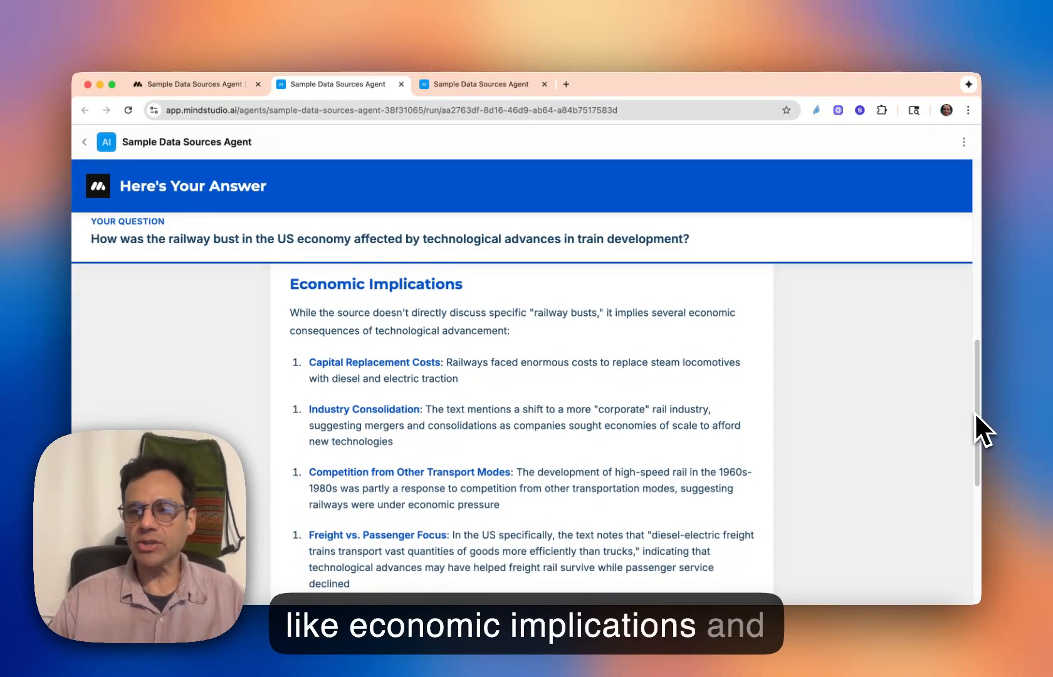
scroll(979, 432, down, 3)
scroll(981, 476, down, 3)
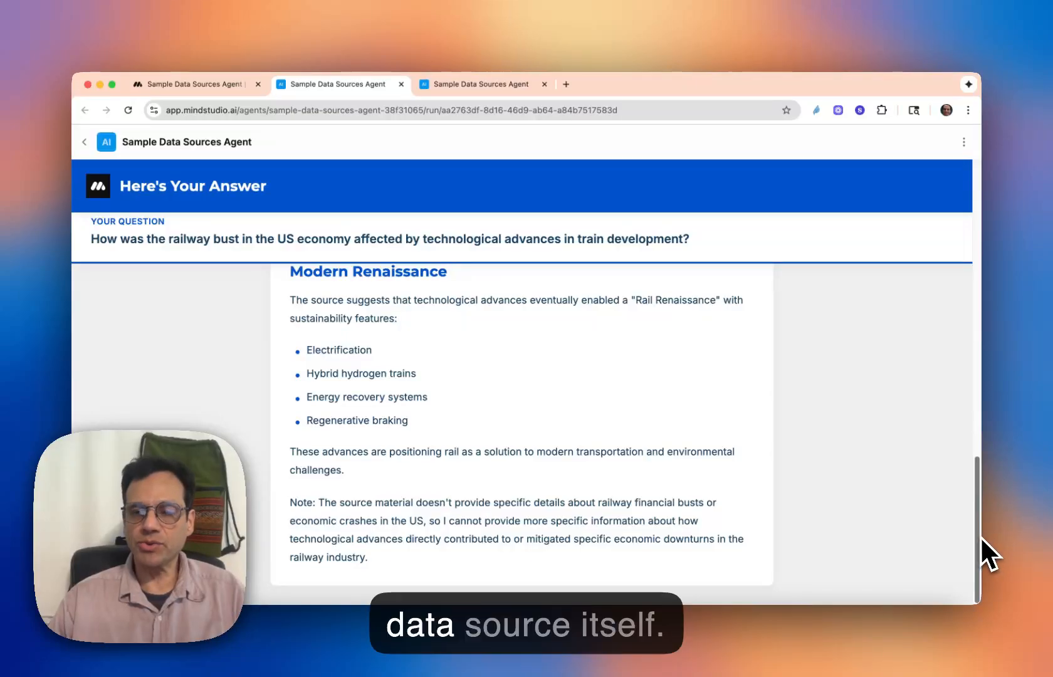
drag(978, 537, 969, 200)
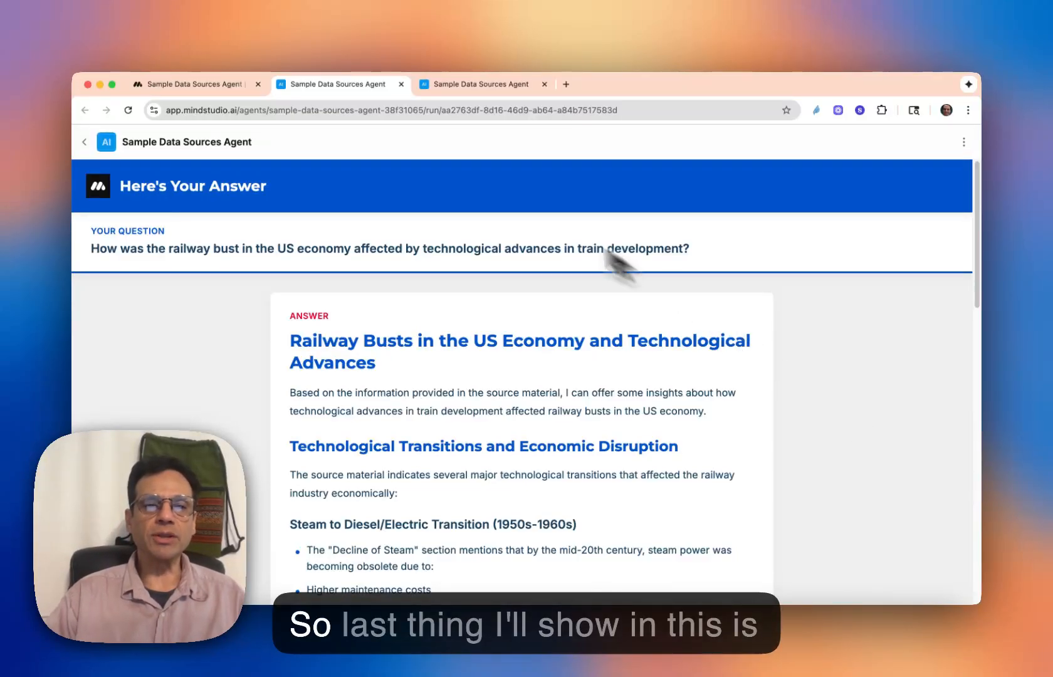
Open the latest run's log in the agent's debugger and examine the optimized query array and the parallel execution group.
click(189, 86)
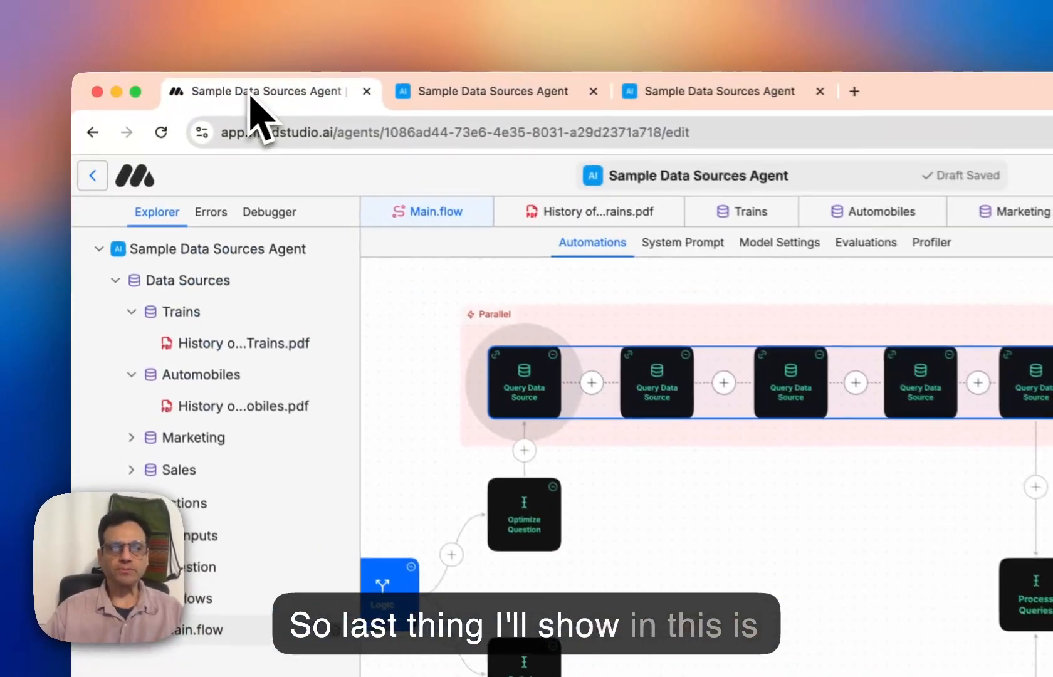
click(201, 161)
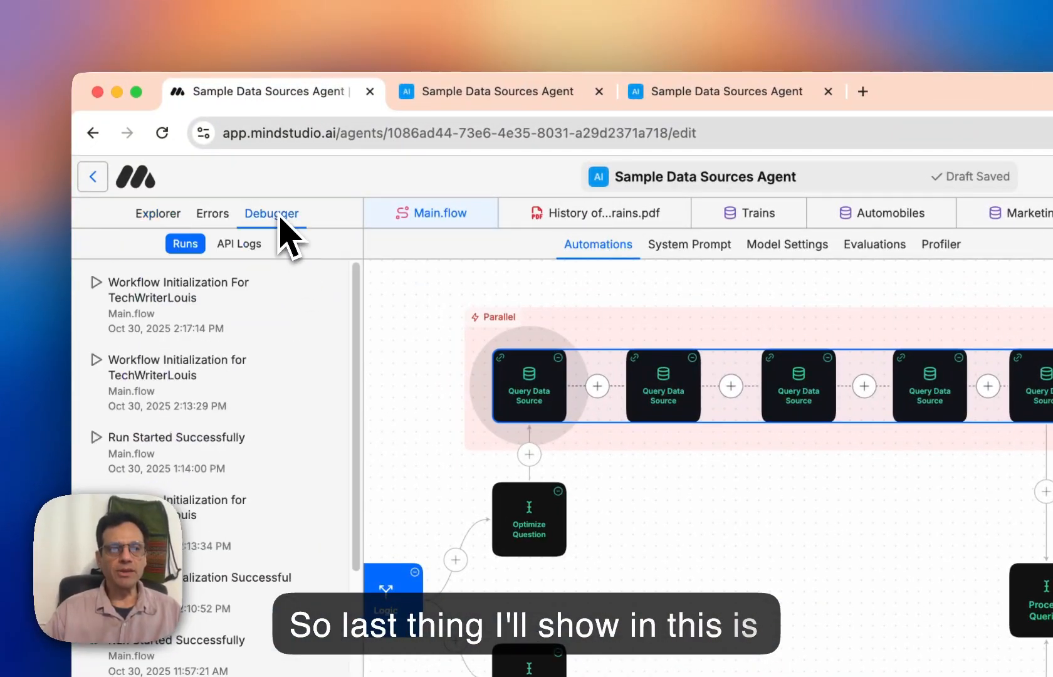
click(201, 305)
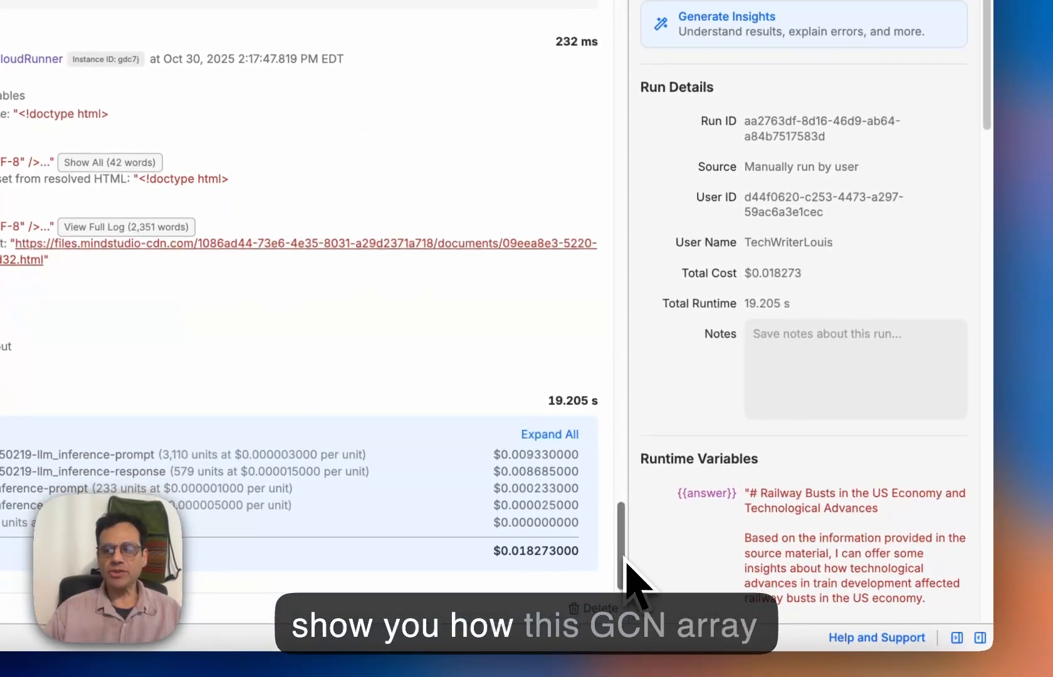
drag(627, 560, 621, 263)
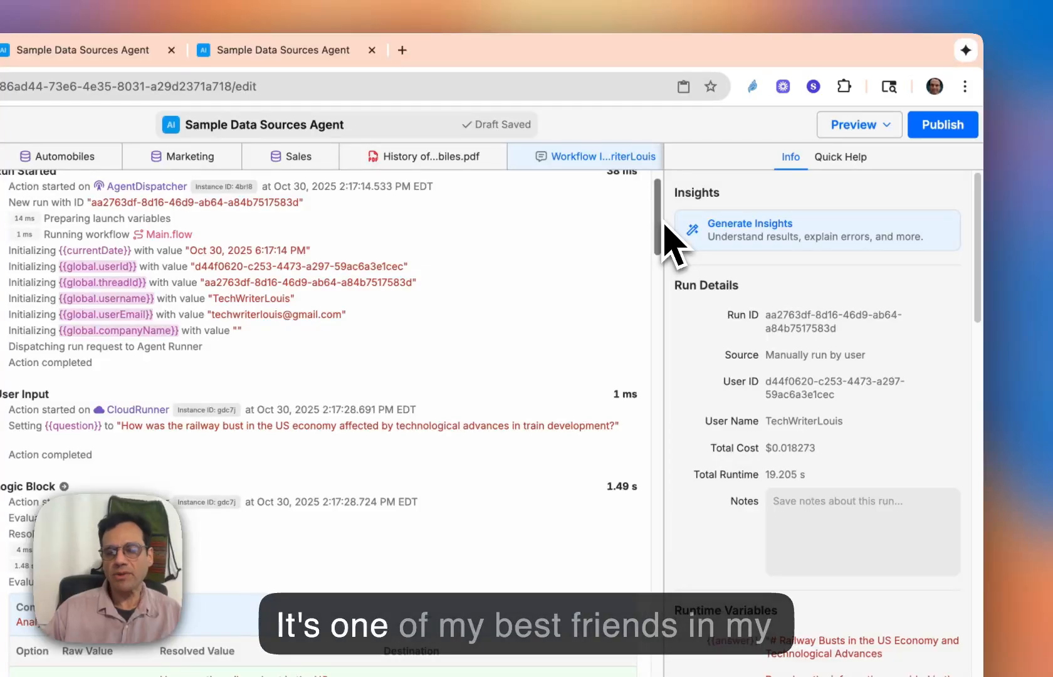
drag(674, 245, 677, 376)
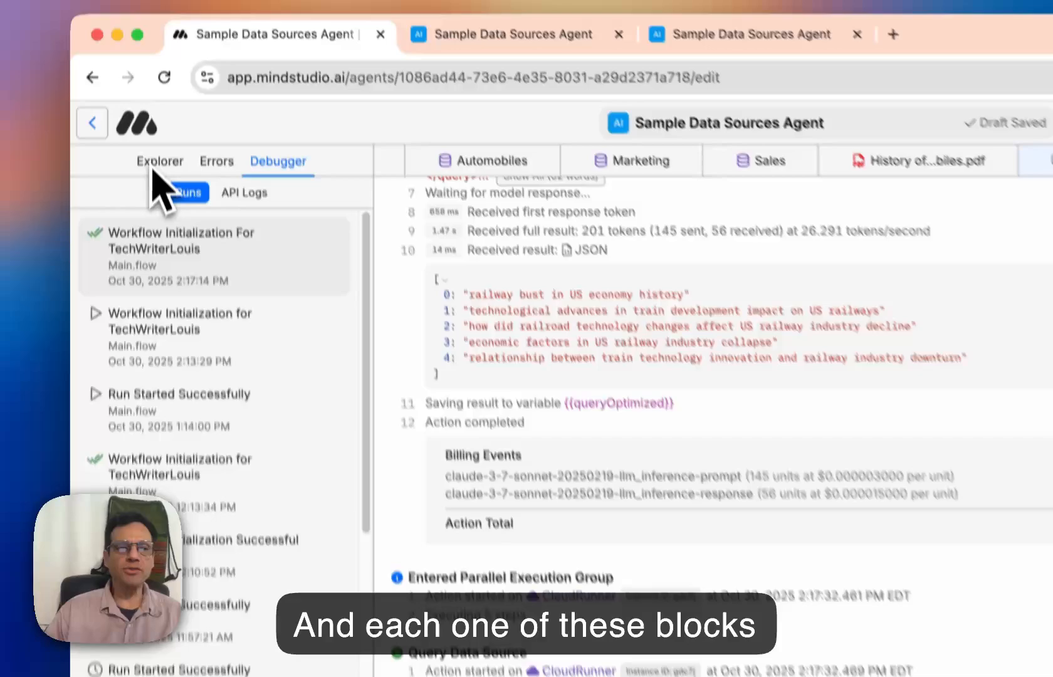
Return to the Main.flow workflow and open the configuration of the Process Queries block to review its prompt.
click(109, 186)
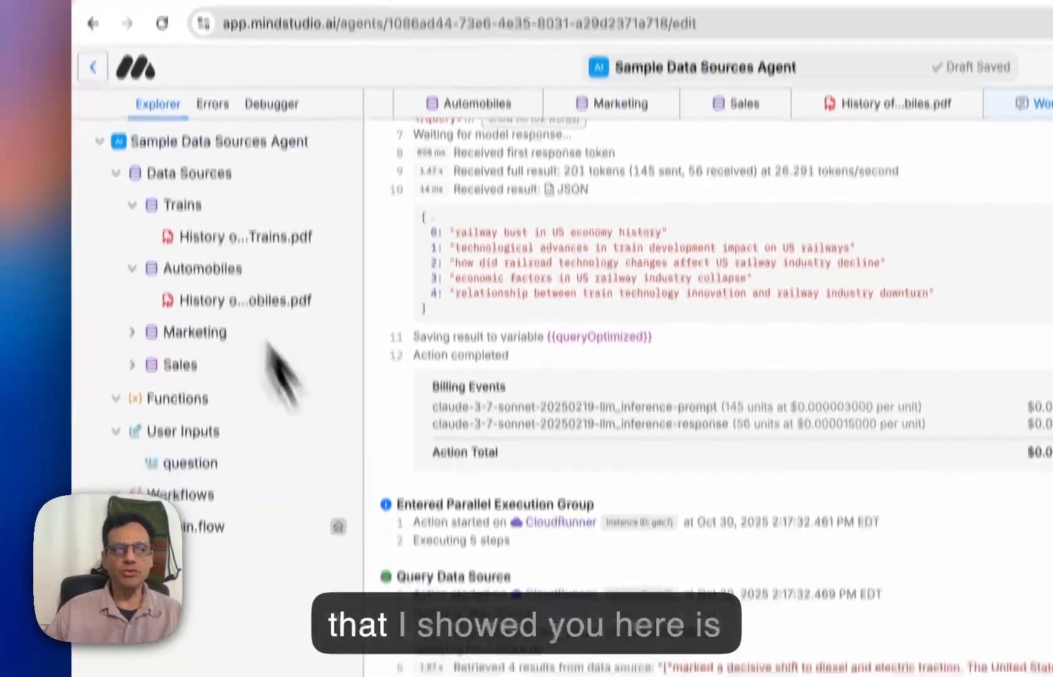
click(199, 527)
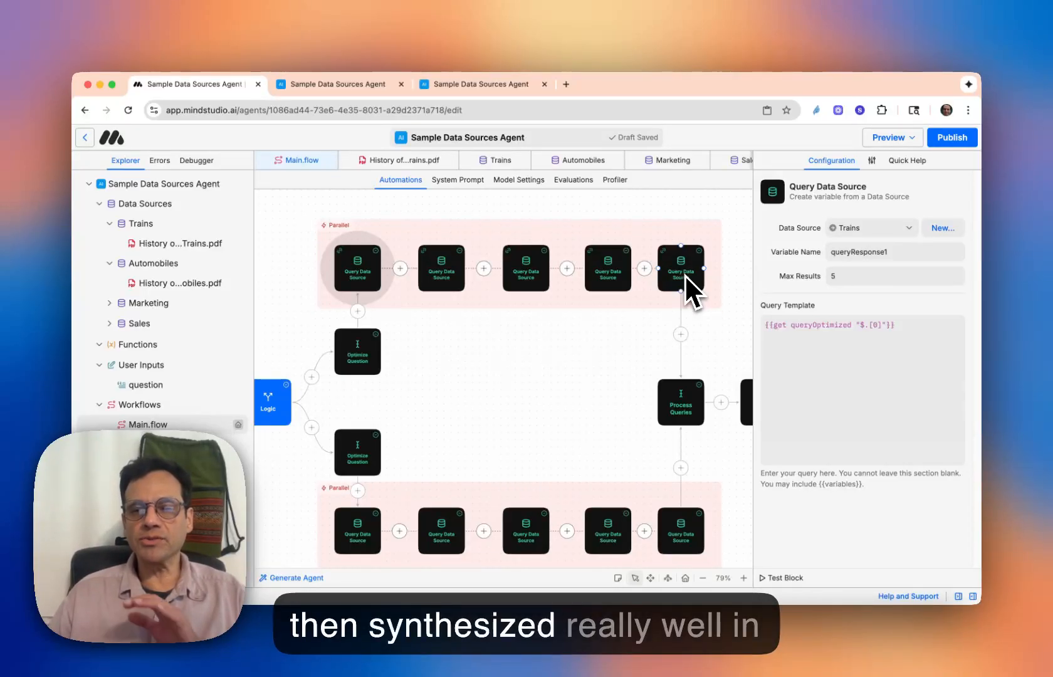
click(681, 404)
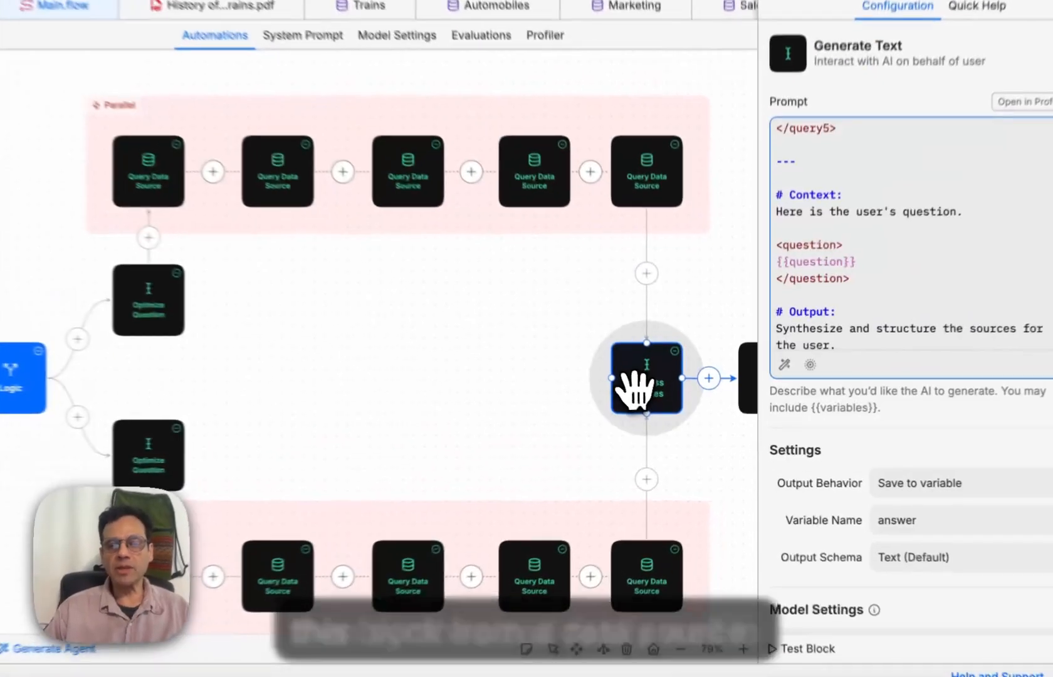